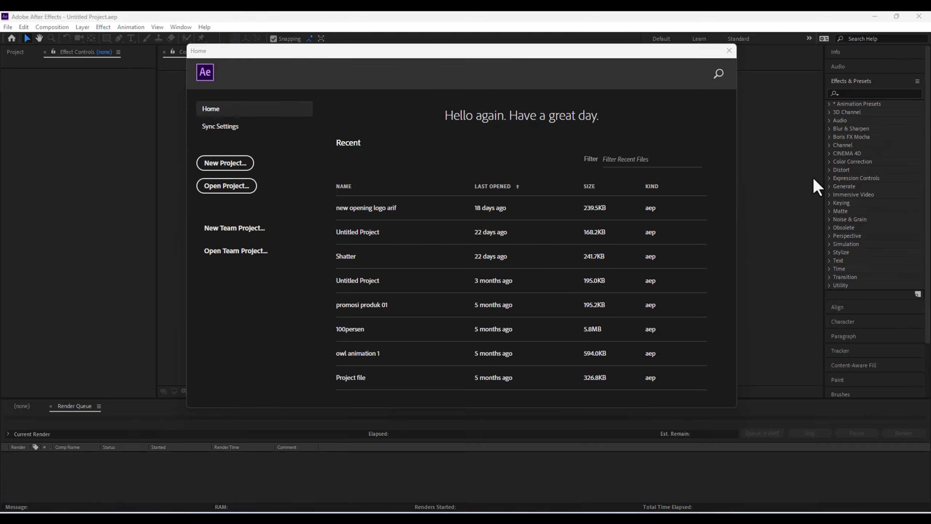
# Create a new project from the Home window
pyautogui.click(220, 164)
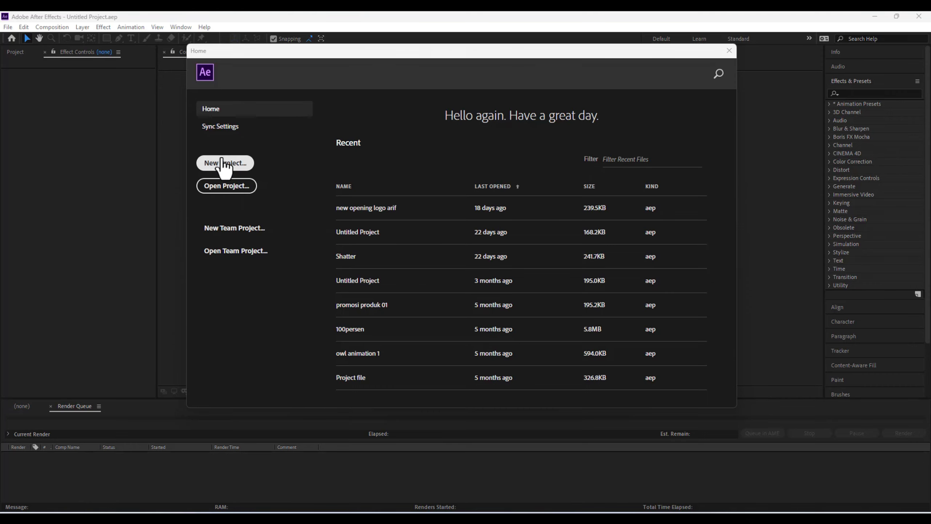
pyautogui.click(223, 161)
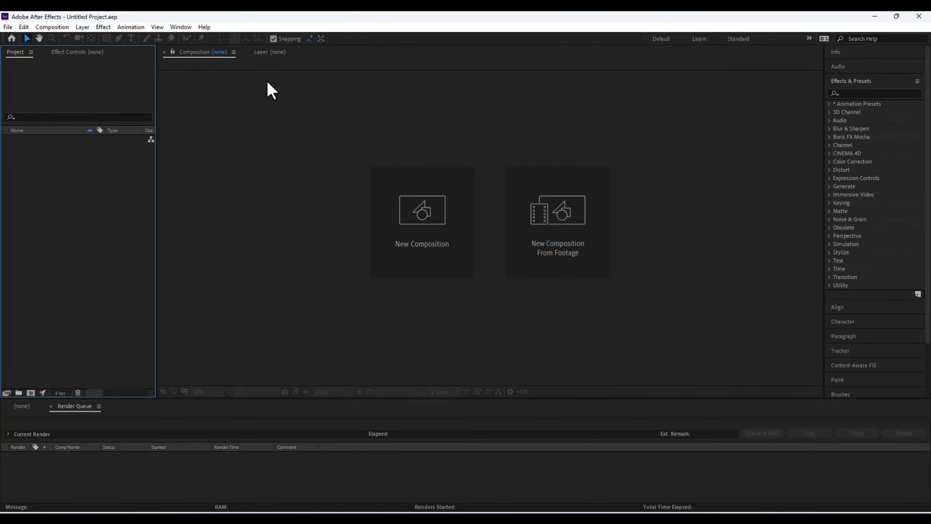
pyautogui.click(8, 28)
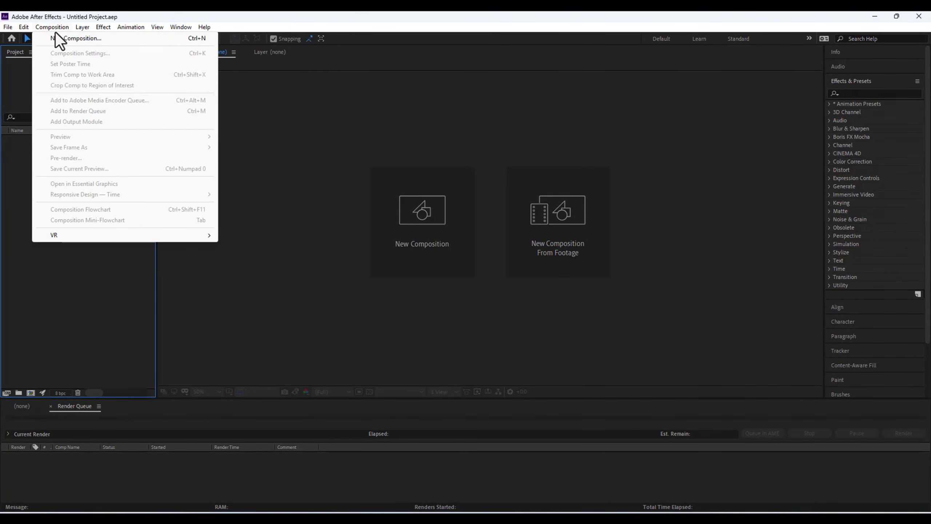
pyautogui.moveTo(10, 29)
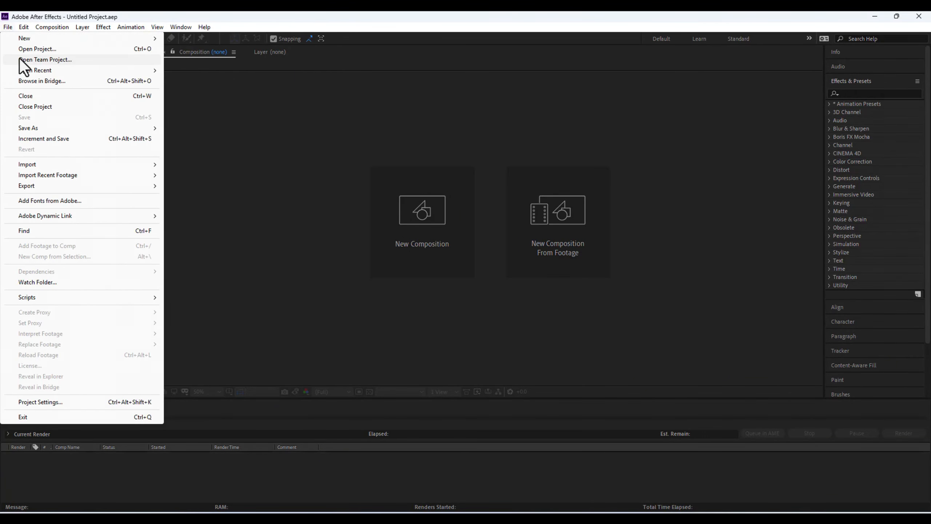
pyautogui.moveTo(55, 27)
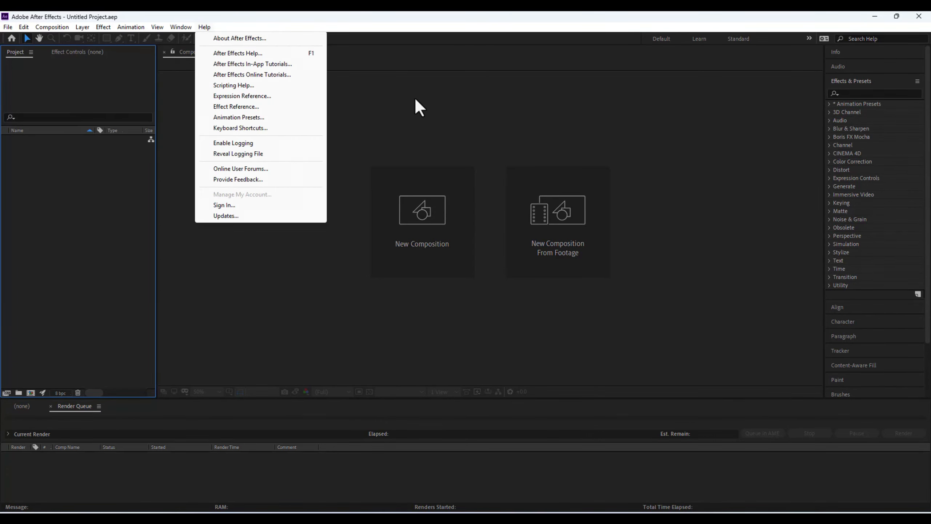
pyautogui.click(415, 96)
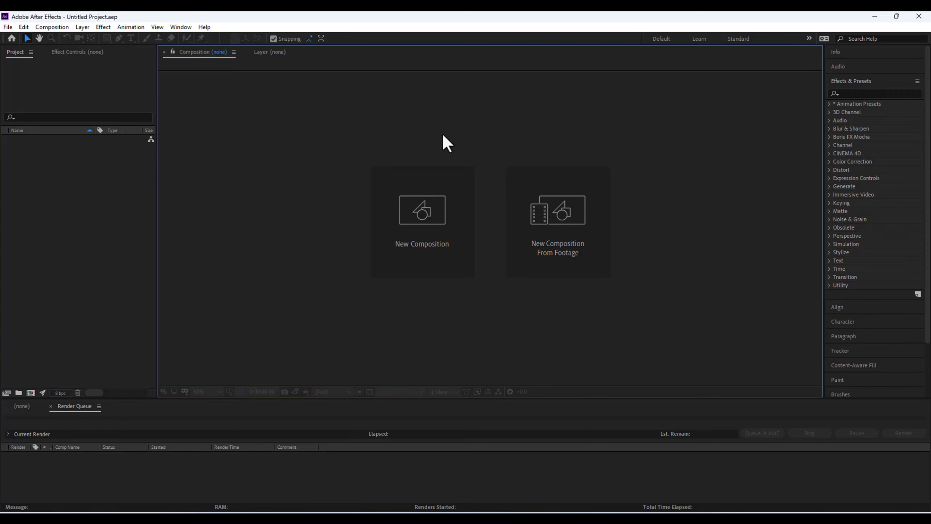
# Start a new composition using the HDTV 1080 29.97 preset, keeping the pixel aspect ratio at Square Pixels
pyautogui.click(423, 224)
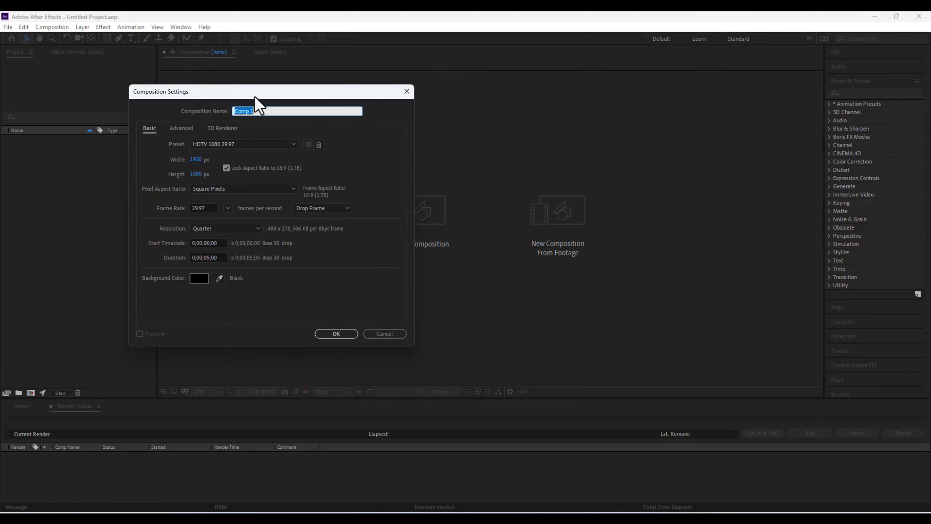
pyautogui.moveTo(255, 96); pyautogui.dragTo(486, 64)
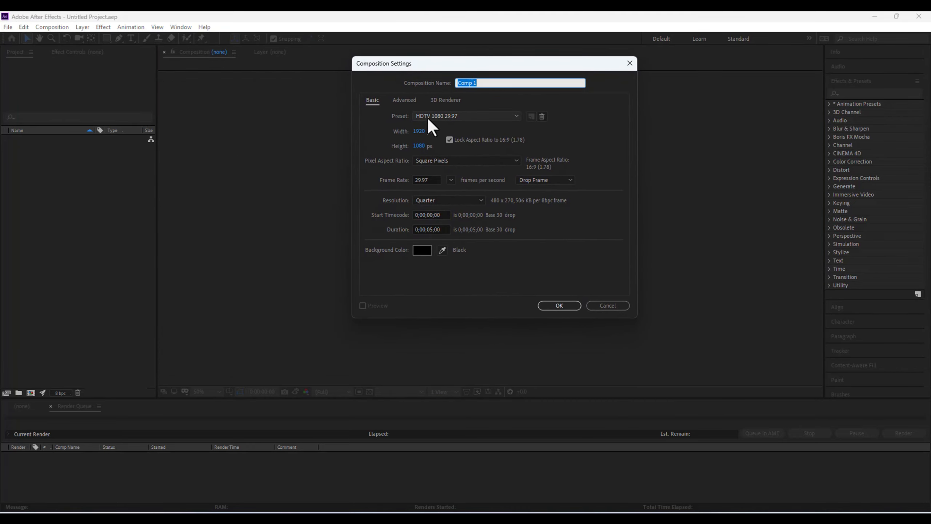
pyautogui.click(472, 116)
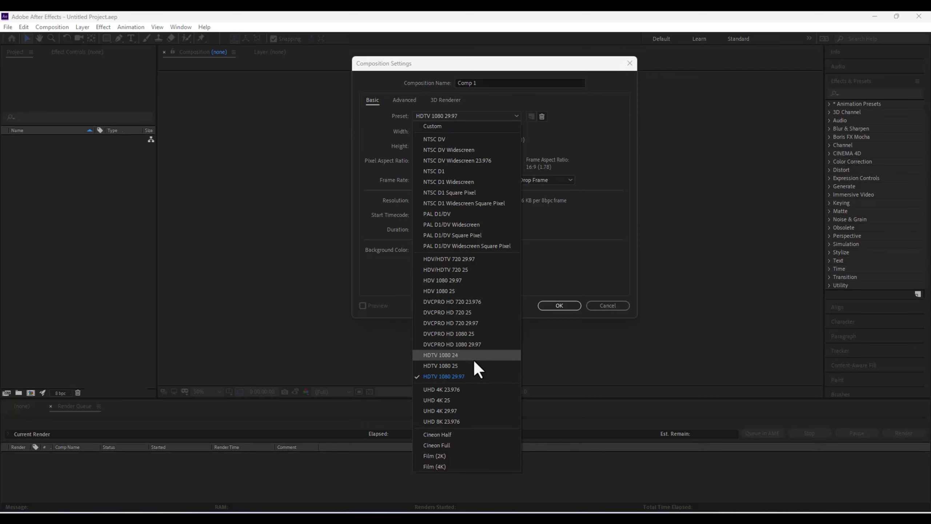
pyautogui.click(454, 376)
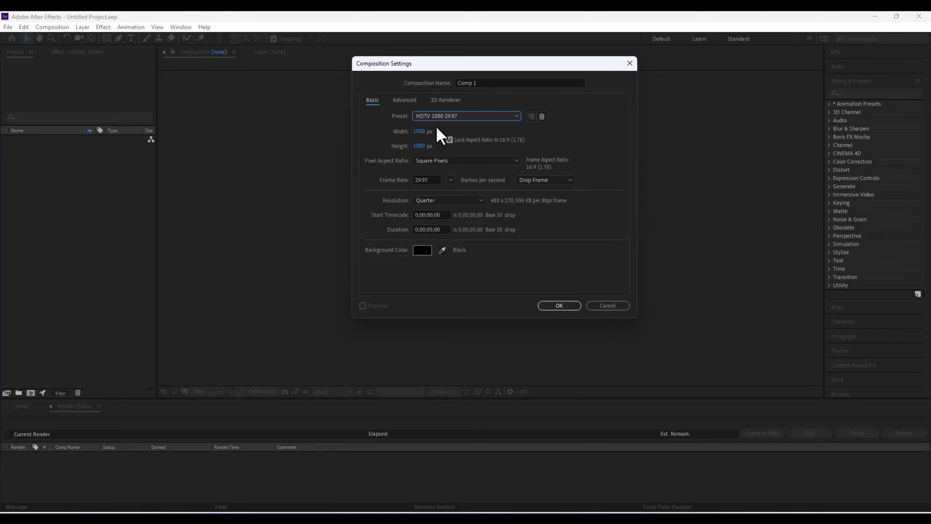
pyautogui.click(464, 160)
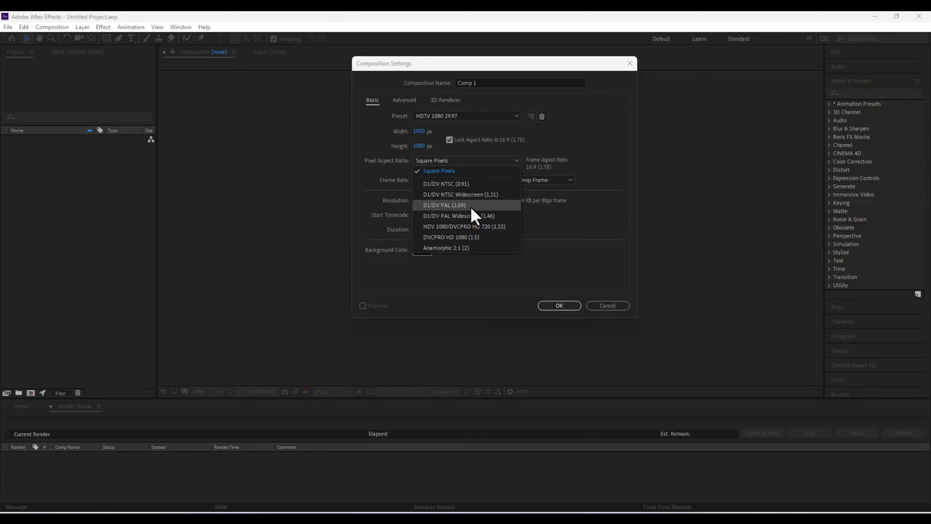
pyautogui.click(389, 173)
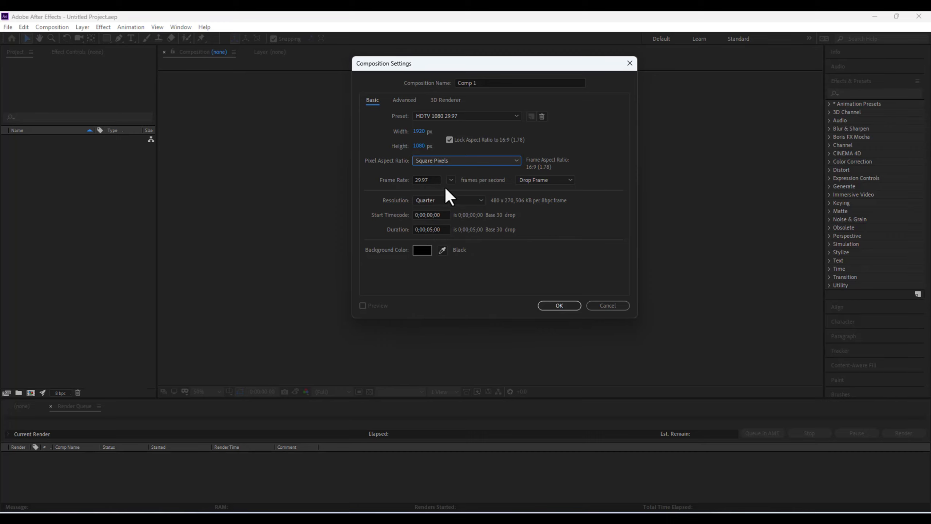
# Set the composition's frame rate to 30 frames per second
pyautogui.click(438, 178)
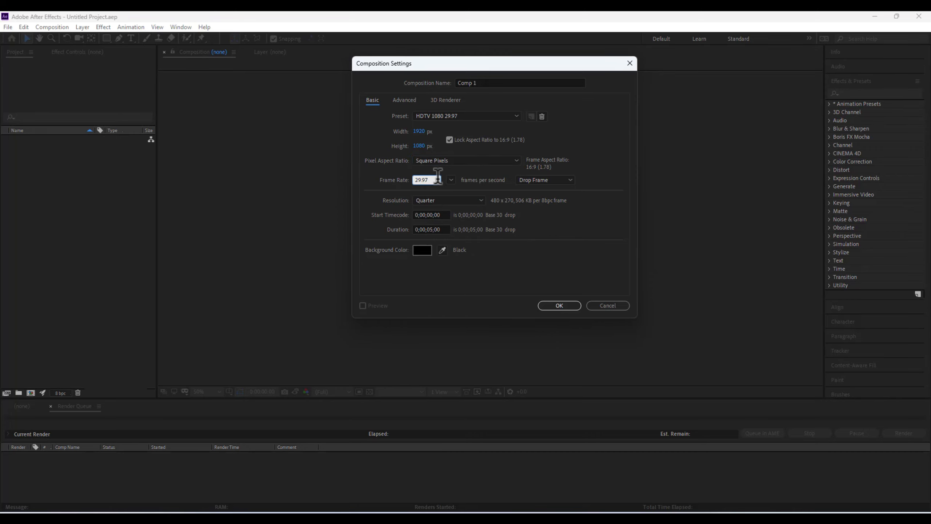
pyautogui.click(493, 179)
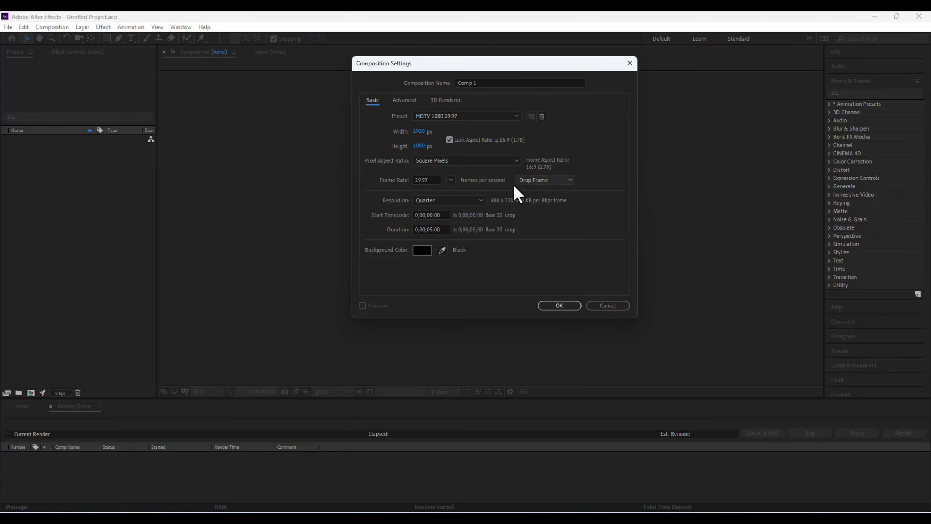
pyautogui.click(434, 178)
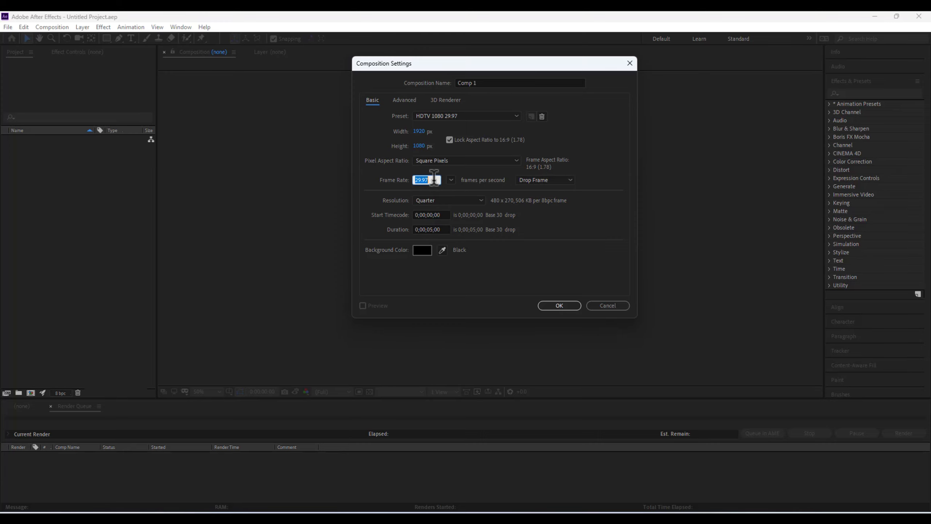
pyautogui.write('2')
pyautogui.write('30')
pyautogui.click(379, 199)
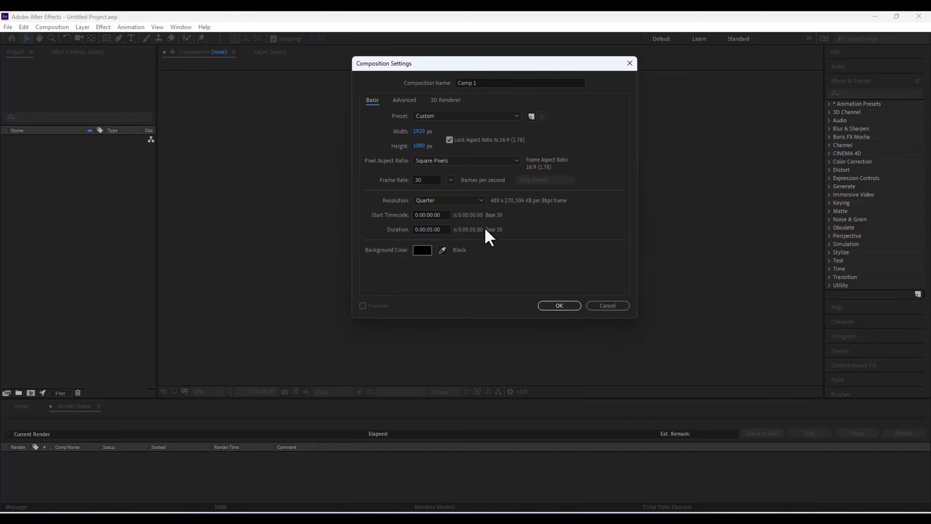
# Create the composition with Quarter resolution, a duration of 0:00:05:00 and a black background color
pyautogui.click(455, 199)
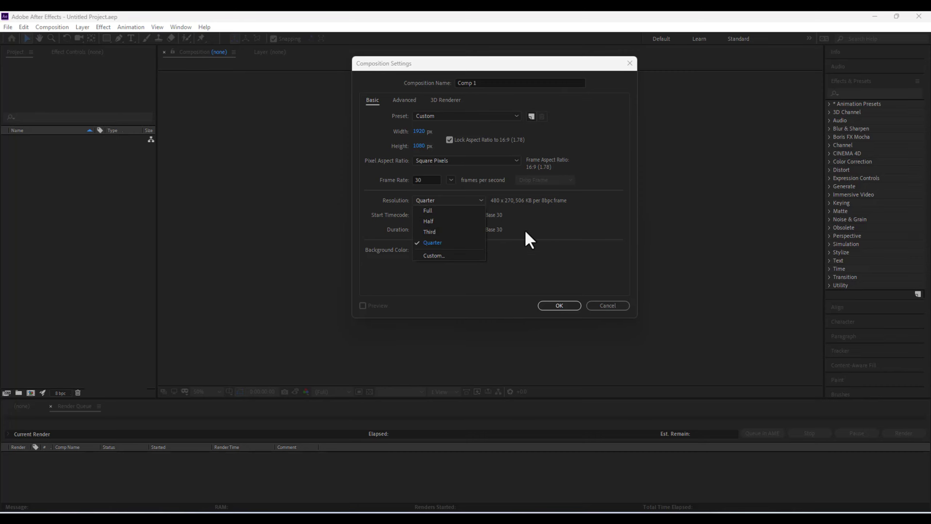
pyautogui.click(560, 232)
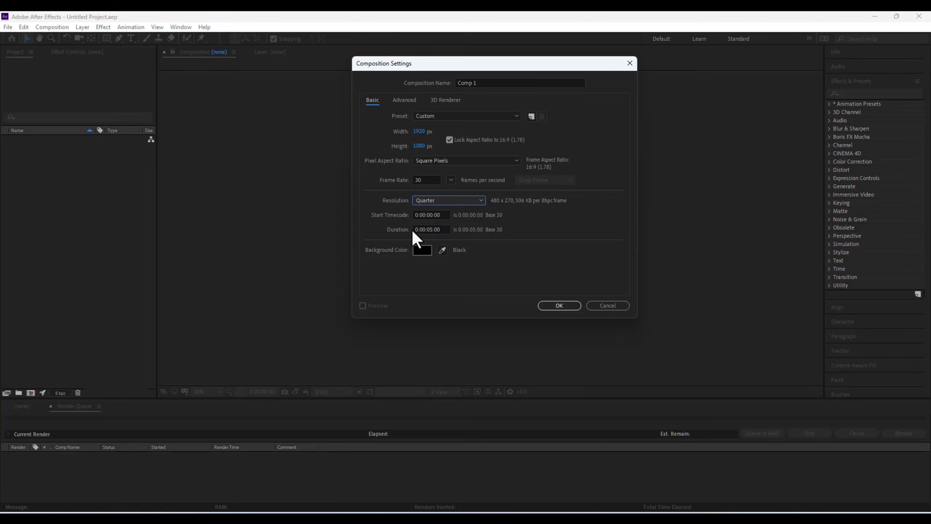
pyautogui.click(445, 229)
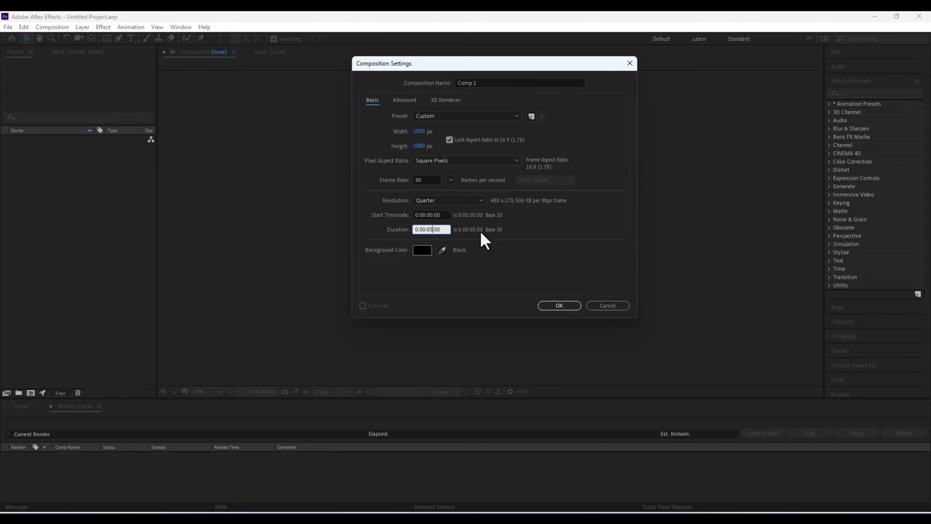
pyautogui.click(423, 229)
pyautogui.click(423, 251)
pyautogui.moveTo(114, 102); pyautogui.dragTo(13, 159)
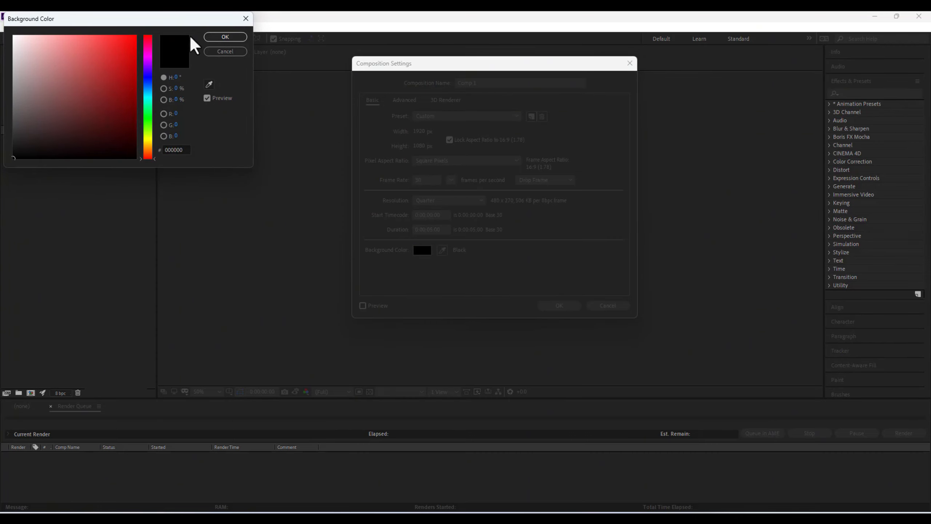
pyautogui.click(241, 39)
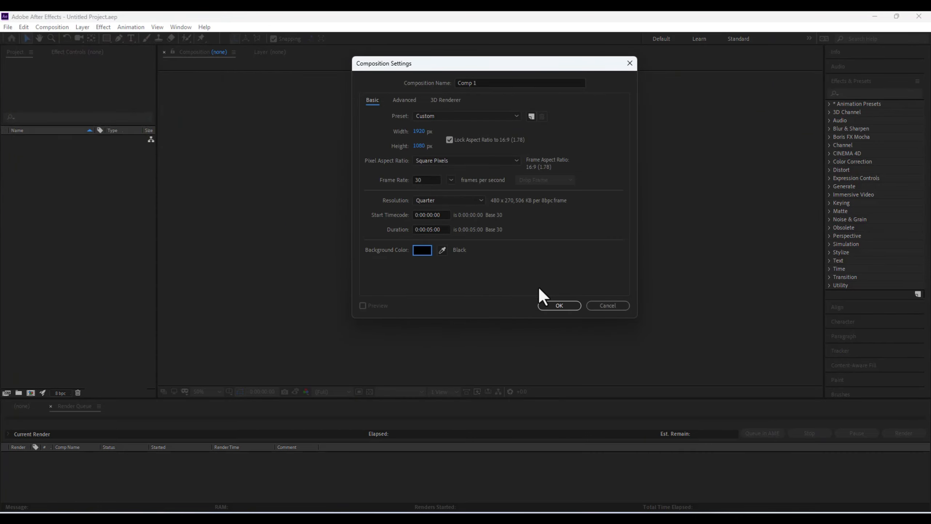
pyautogui.click(550, 306)
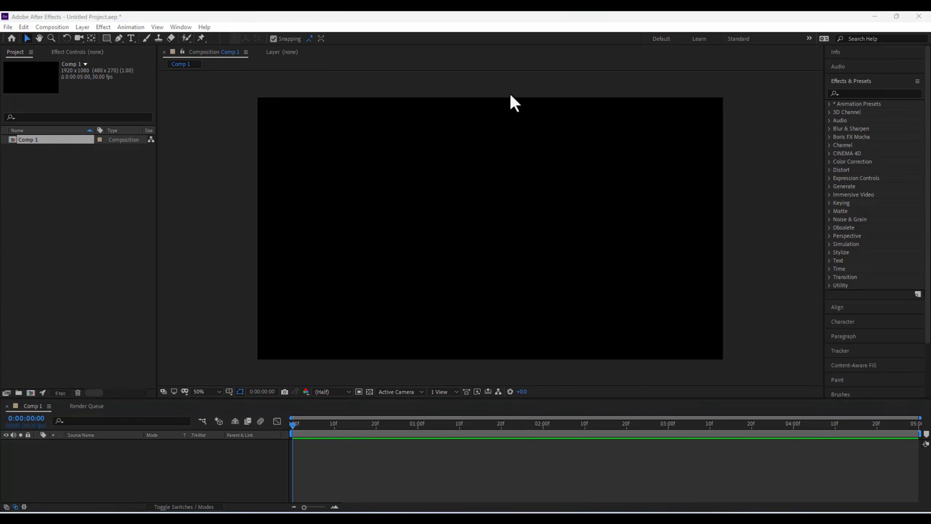
# Expand the Audio, Align and Character panels in turn to view their controls
pyautogui.click(854, 52)
pyautogui.click(852, 116)
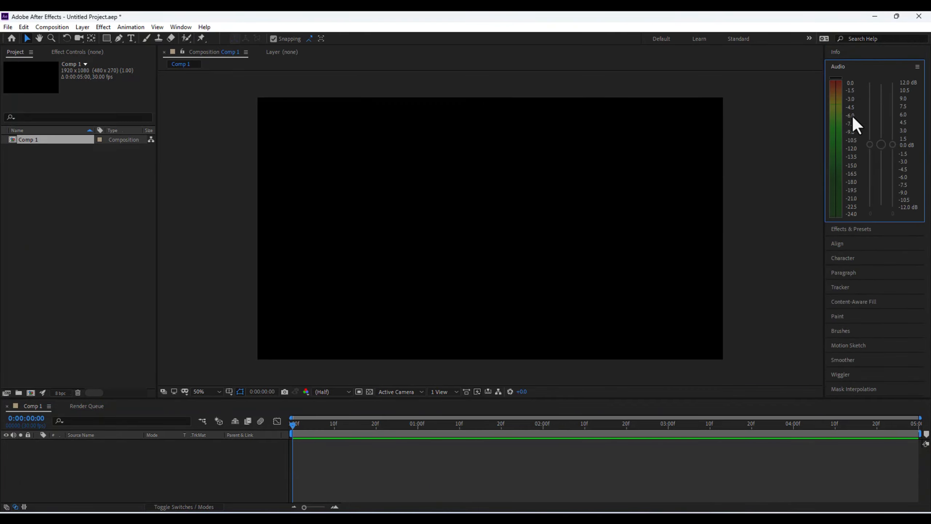
pyautogui.click(860, 244)
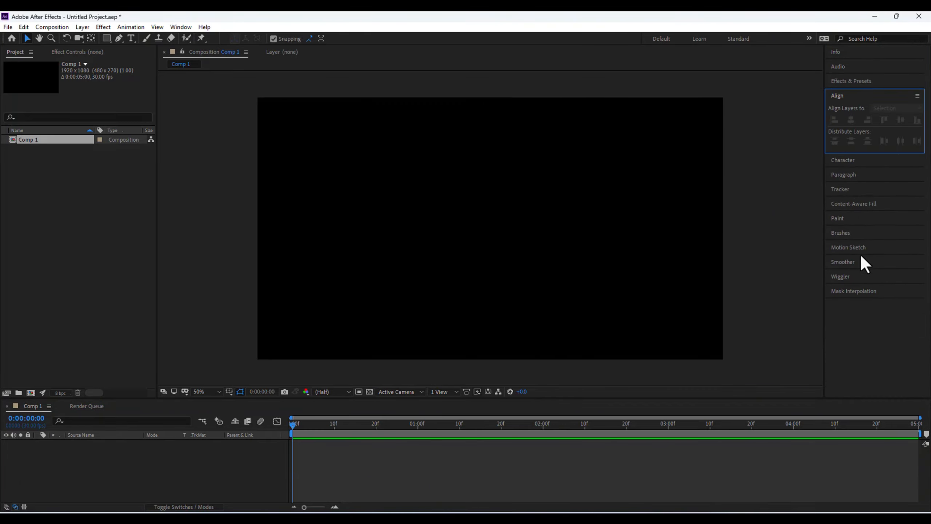
pyautogui.click(864, 161)
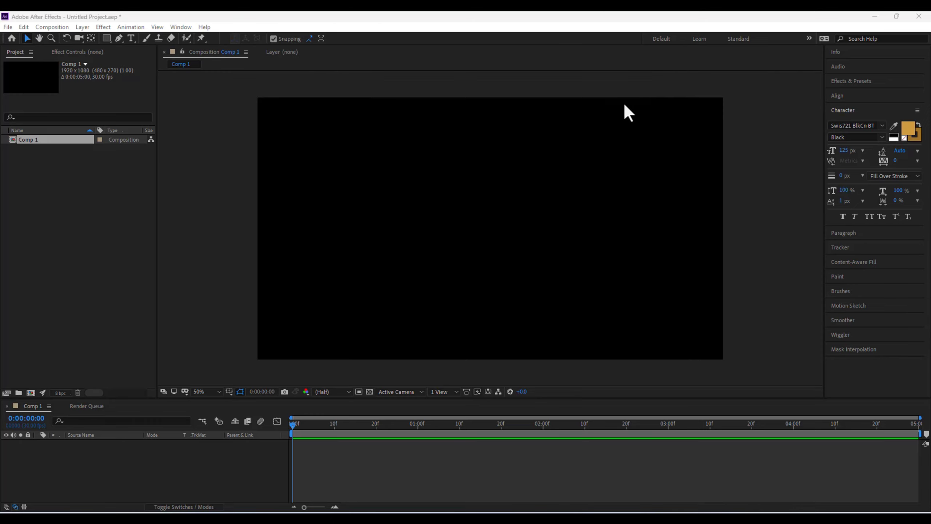
# Switch to the Animation workspace and the Color workspace to compare their panel layouts
pyautogui.click(180, 27)
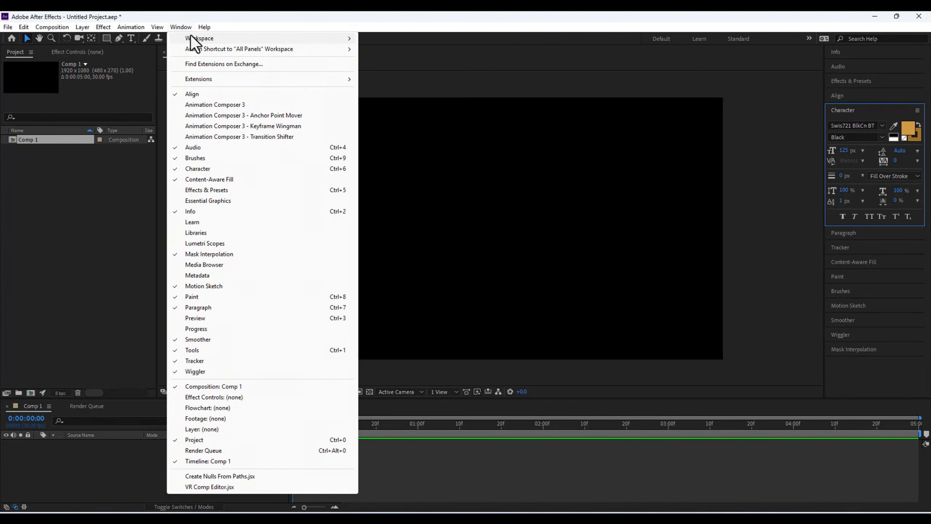
pyautogui.moveTo(191, 36)
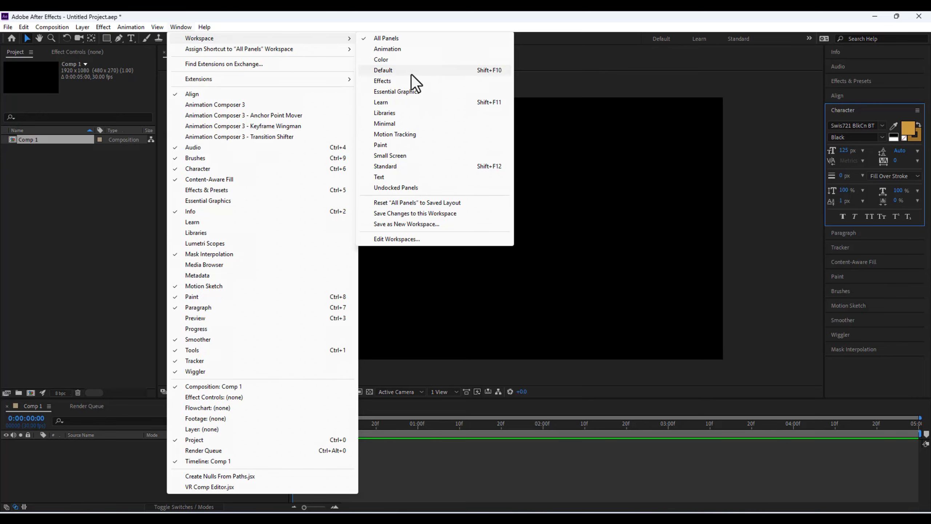
pyautogui.click(417, 49)
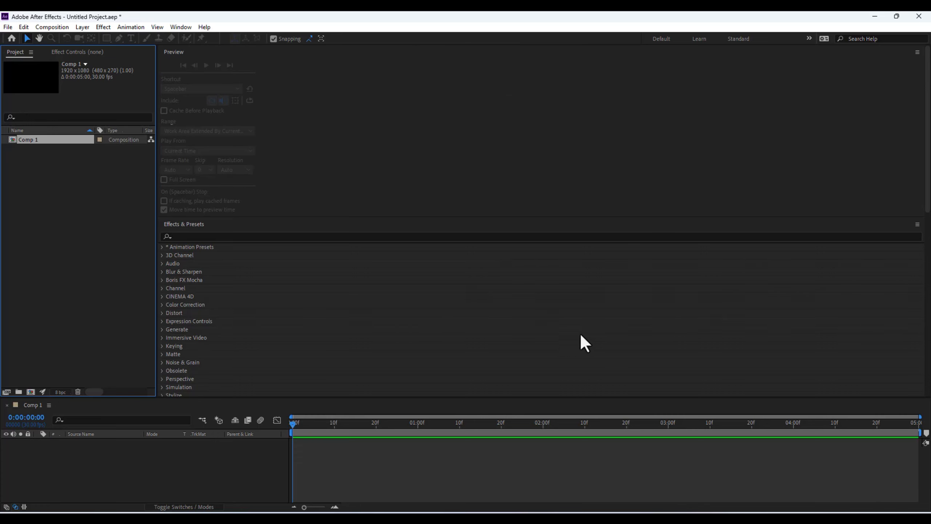
pyautogui.click(176, 26)
pyautogui.moveTo(225, 40)
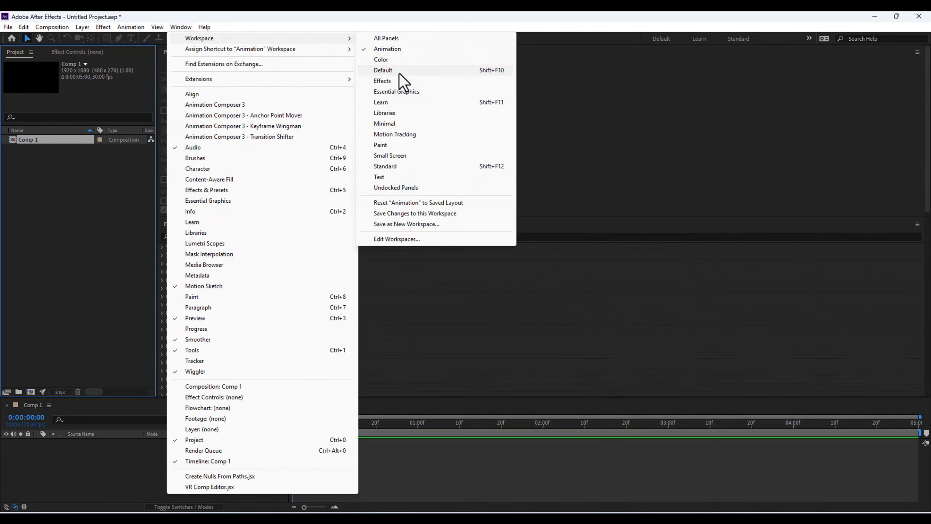
pyautogui.click(402, 60)
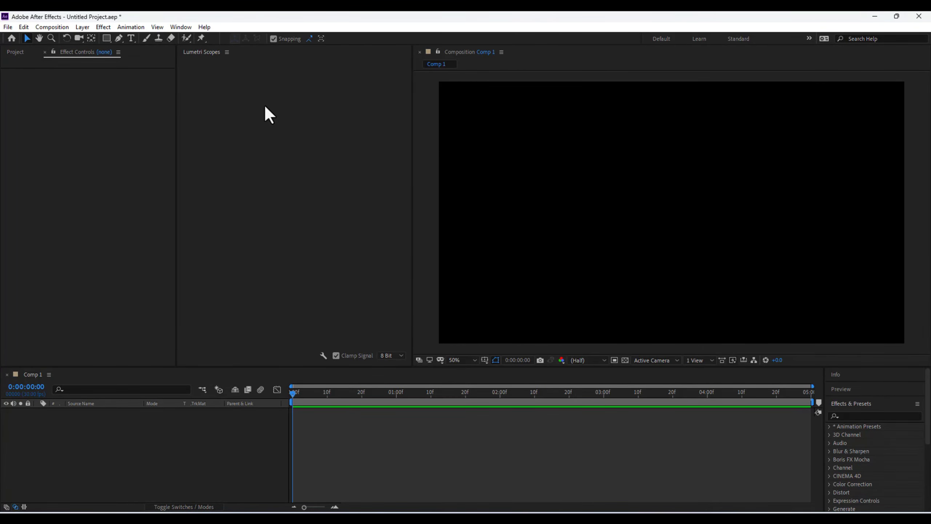
# Switch to the Default workspace and the Effects workspace to compare their panel layouts
pyautogui.click(181, 27)
pyautogui.moveTo(254, 38)
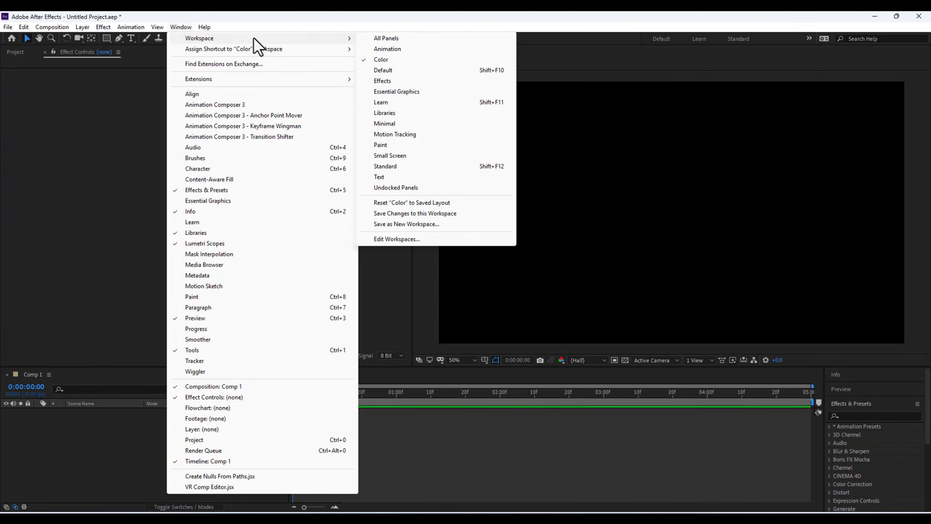
pyautogui.click(415, 69)
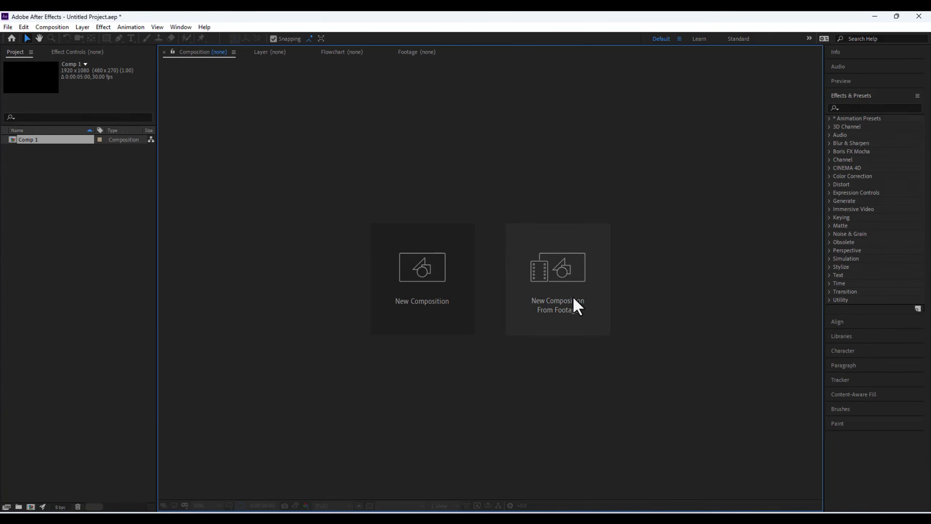
pyautogui.click(181, 28)
pyautogui.moveTo(193, 38)
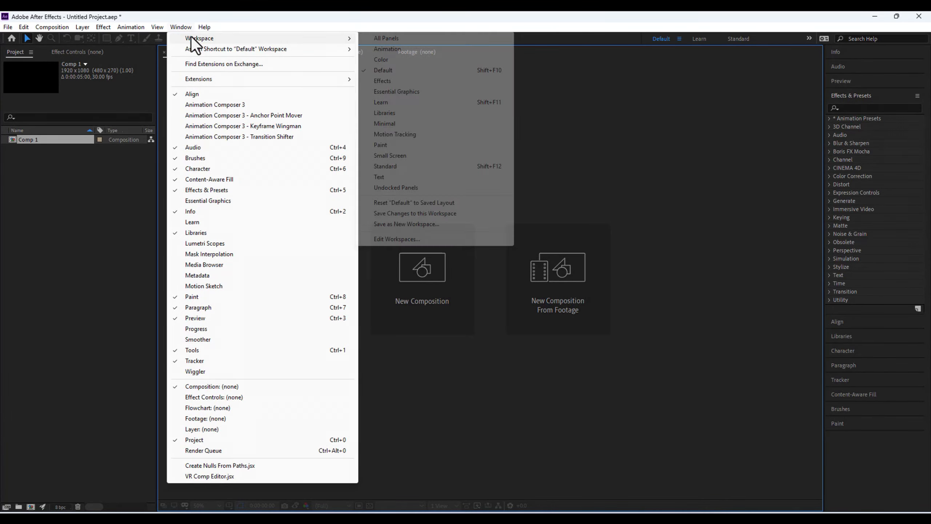
pyautogui.click(409, 87)
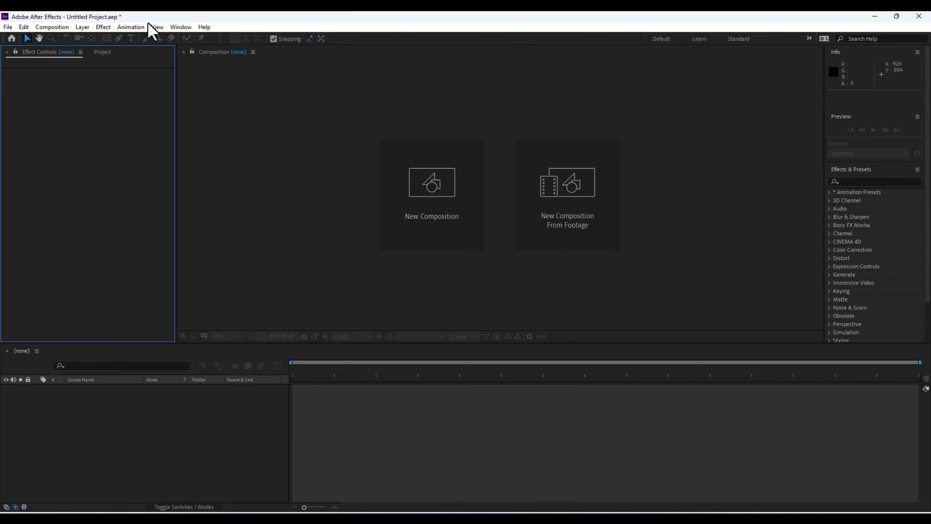
# Switch to the All Panels workspace and make the composition viewer the active panel
pyautogui.click(182, 28)
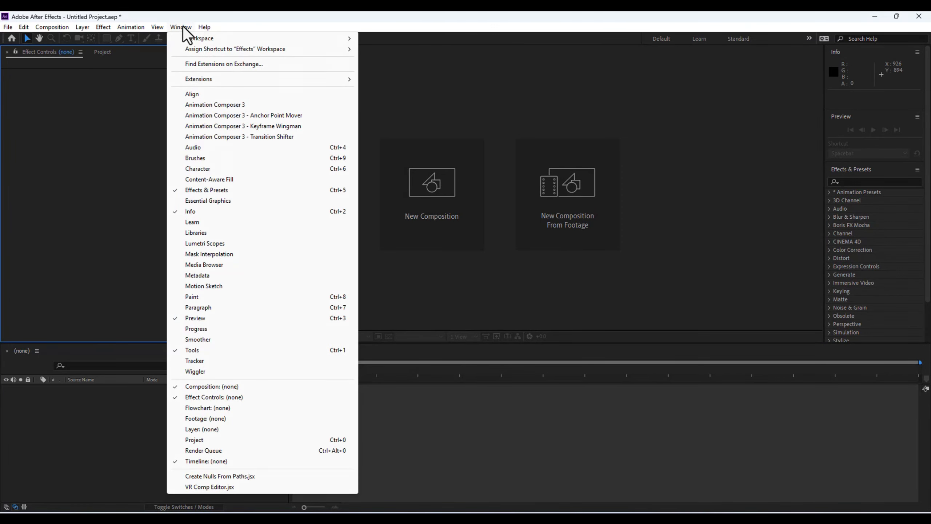
pyautogui.moveTo(202, 38)
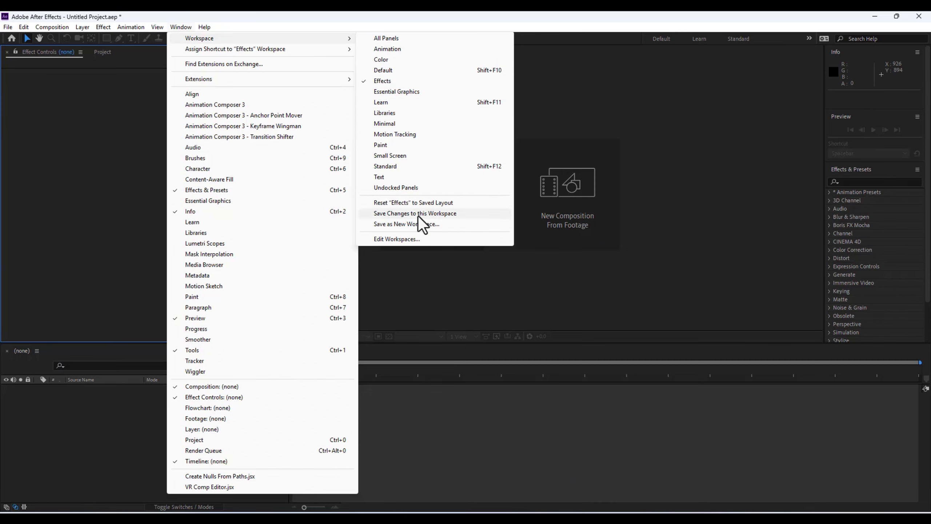
pyautogui.click(389, 39)
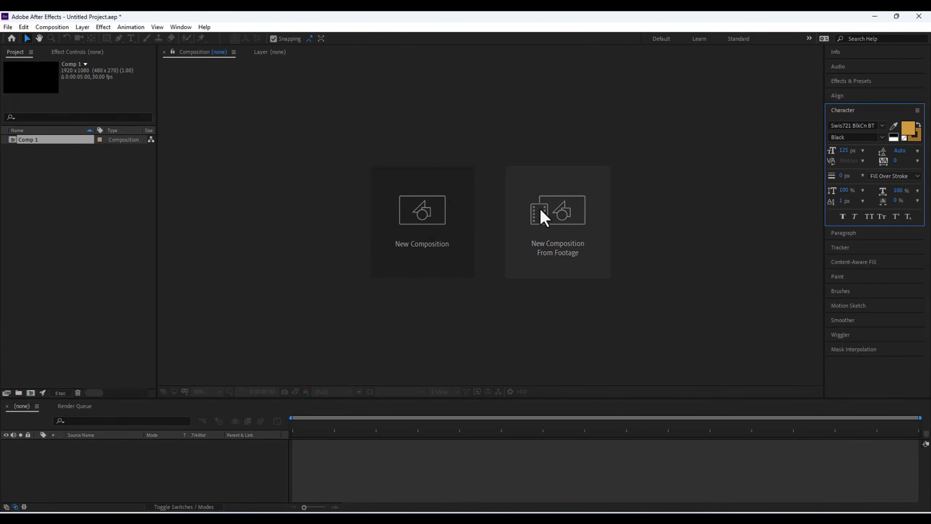
pyautogui.click(681, 323)
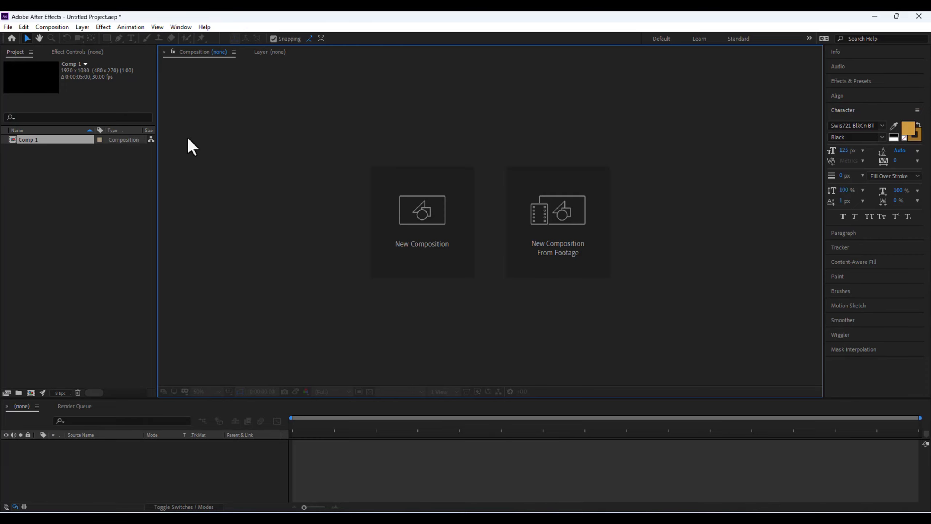
pyautogui.rightClick(34, 177)
pyautogui.moveTo(96, 227)
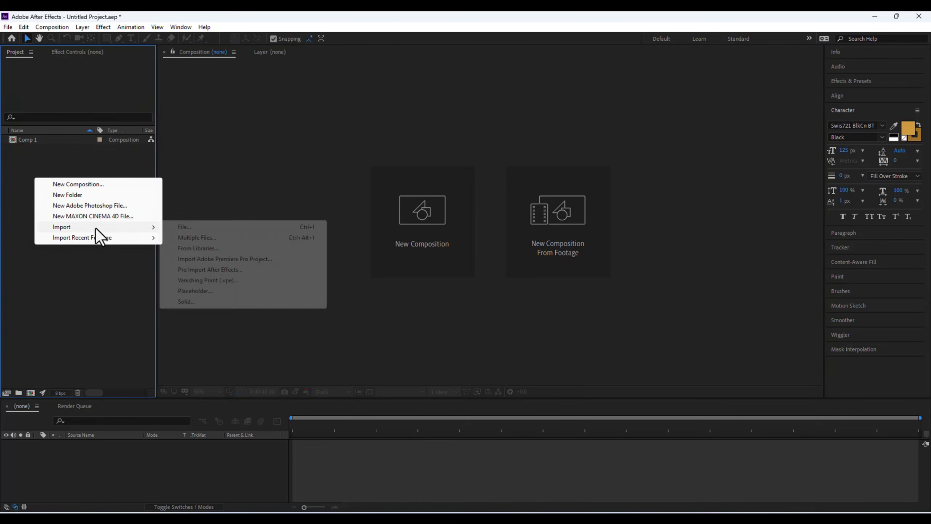
pyautogui.click(181, 227)
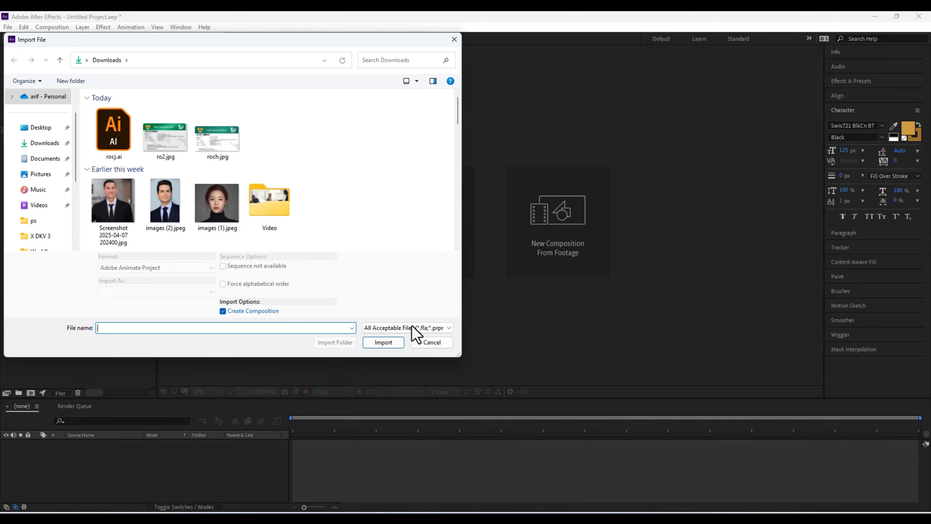
pyautogui.click(426, 340)
# Import efek kertas.jpg from the Downloads folder as footage with Create Composition enabled
pyautogui.click(8, 27)
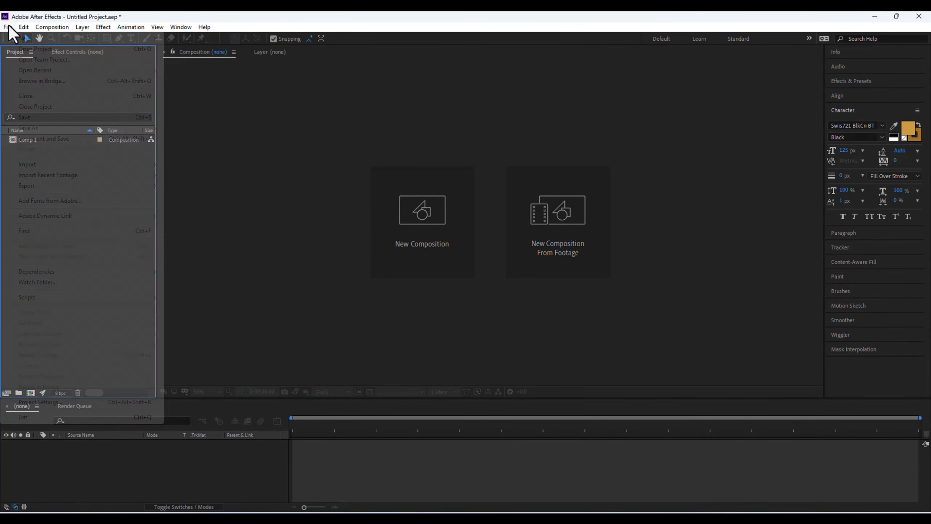
pyautogui.moveTo(57, 165)
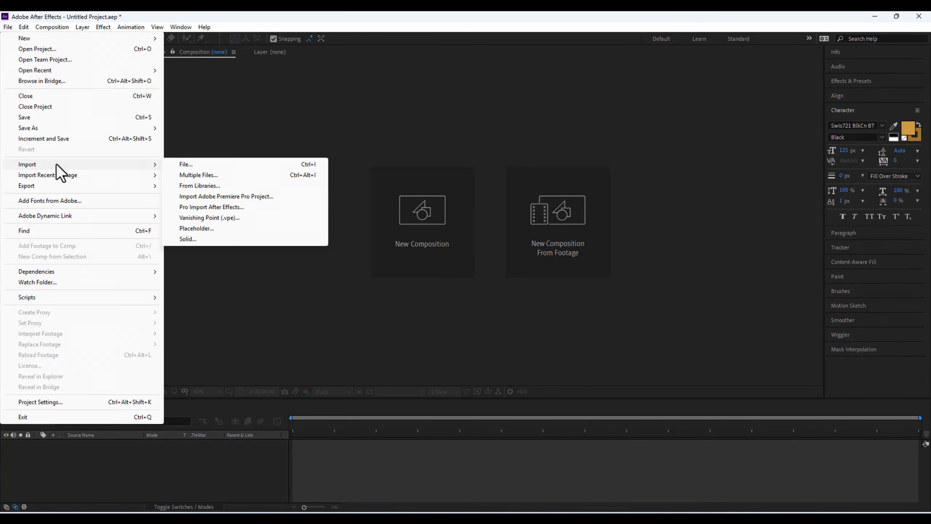
pyautogui.click(197, 166)
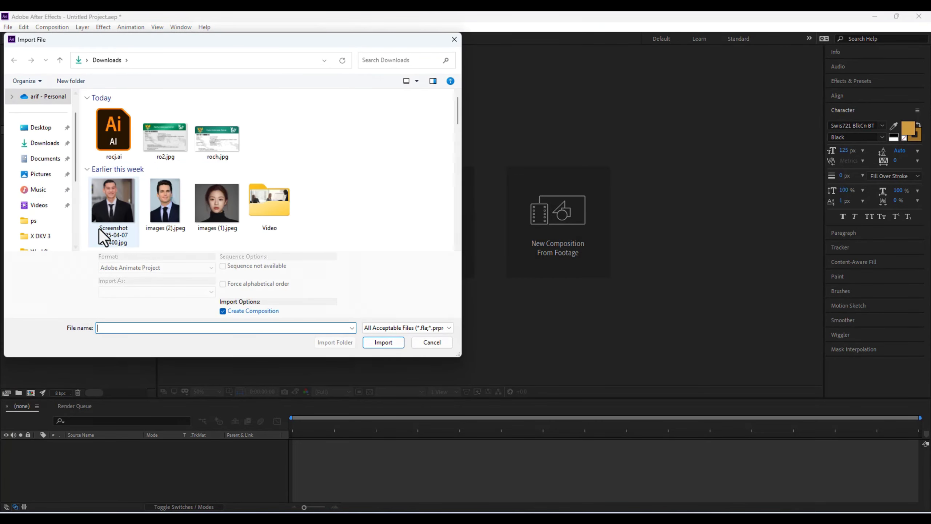
pyautogui.scroll(-2, 99, 229)
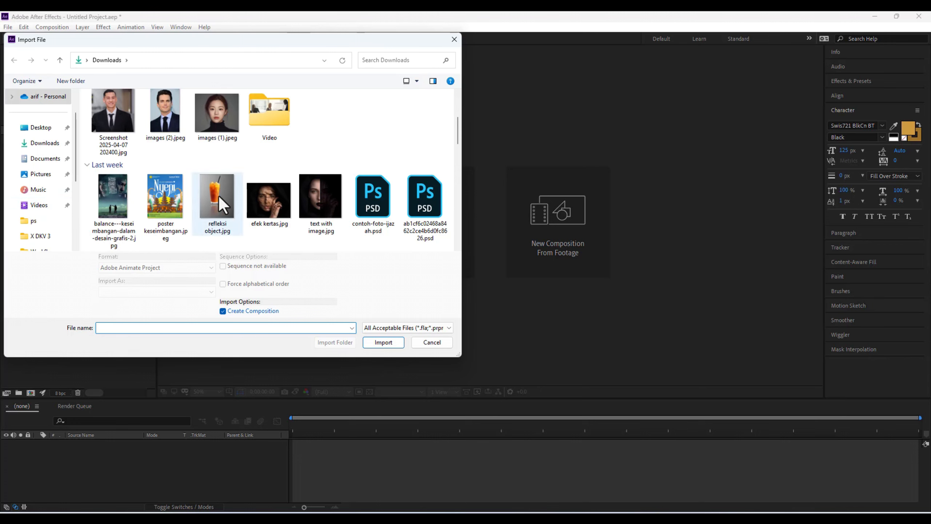
pyautogui.click(265, 201)
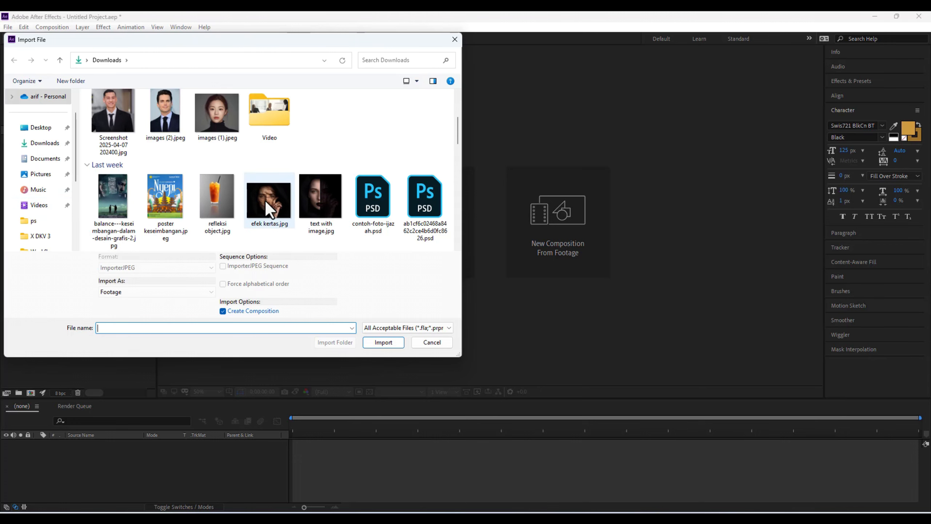
pyautogui.click(385, 344)
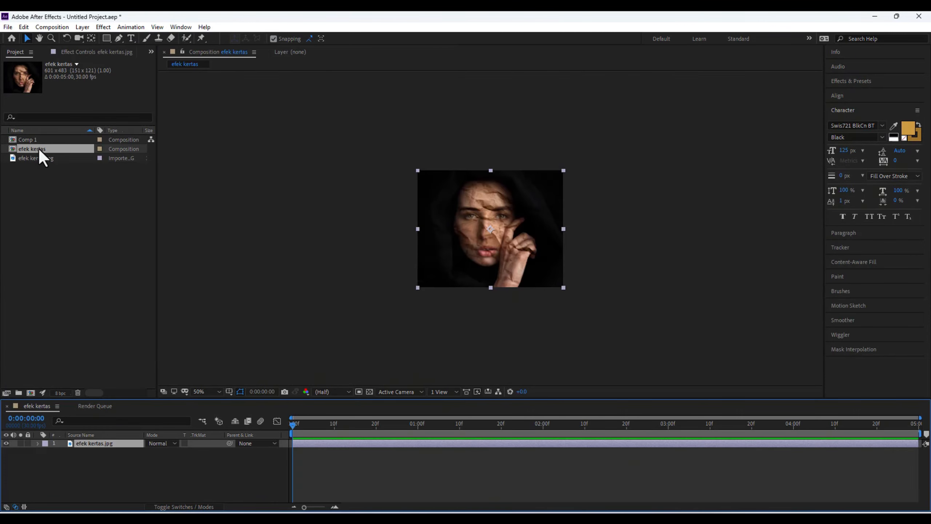
# Select the efek kertas composition and the efek kertas.jpg footage in the project in turn to compare them
pyautogui.click(113, 270)
pyautogui.click(49, 149)
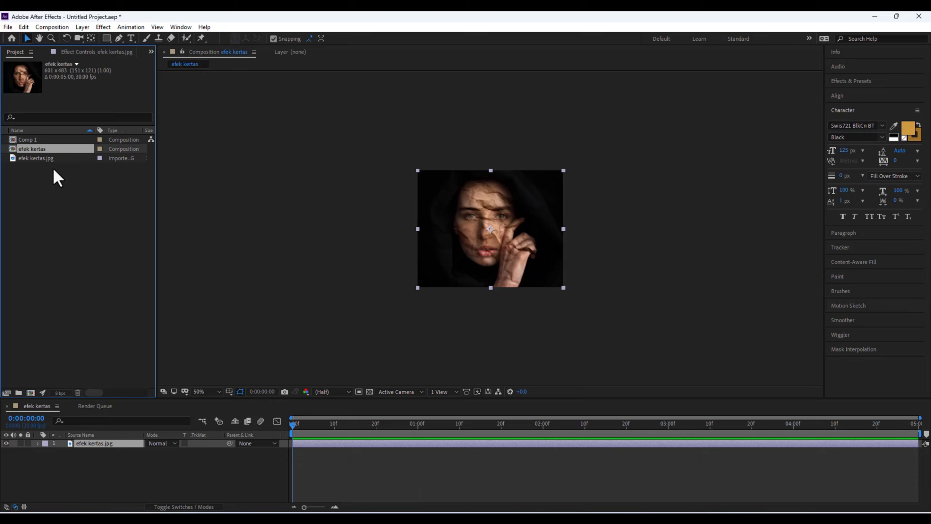
pyautogui.click(54, 158)
pyautogui.click(54, 149)
pyautogui.rightClick(22, 217)
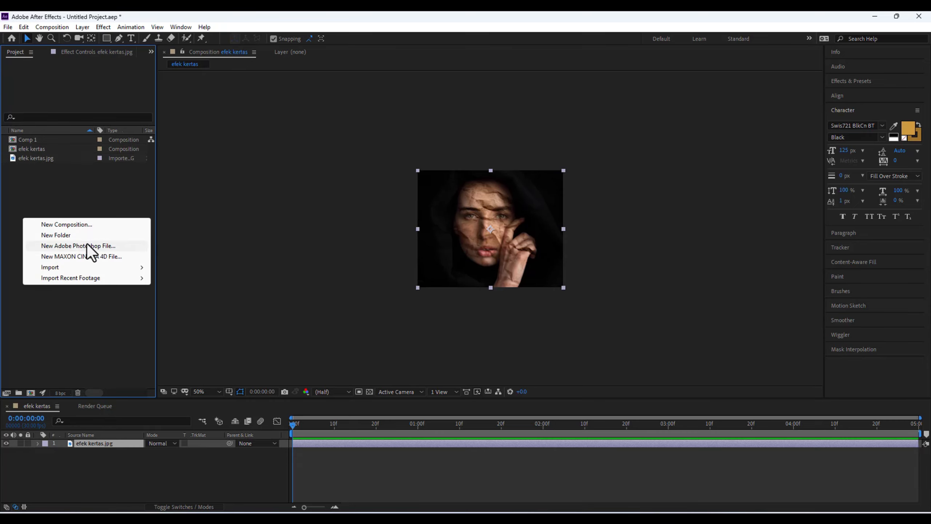
pyautogui.moveTo(91, 269)
pyautogui.click(162, 268)
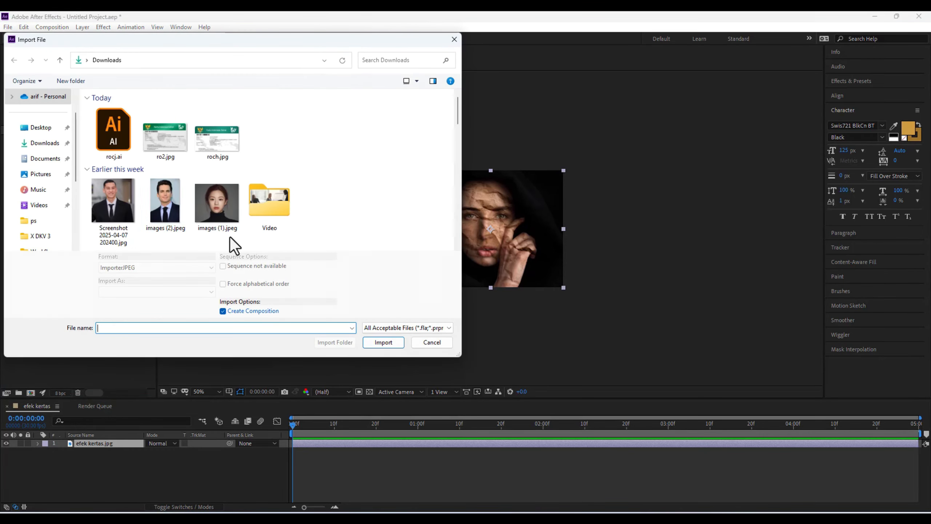
pyautogui.scroll(-3, 72, 204)
pyautogui.scroll(-1, 125, 191)
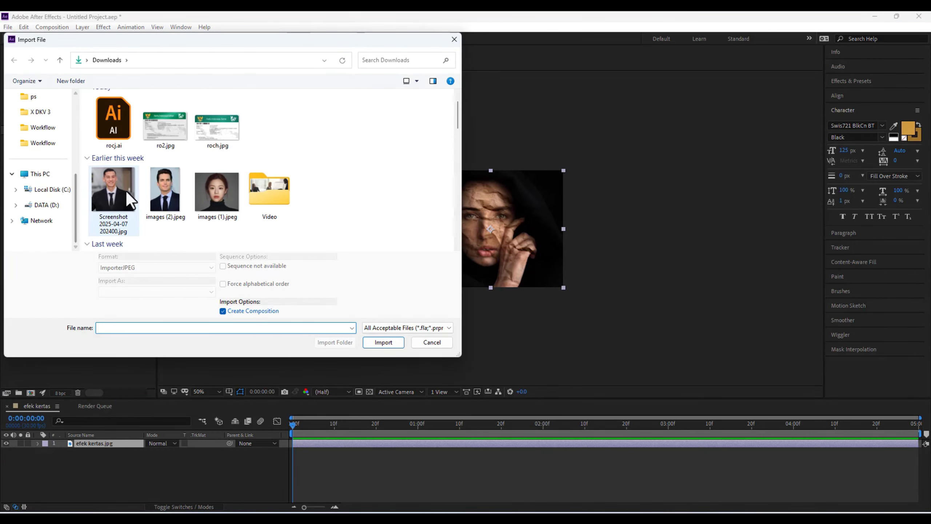
pyautogui.scroll(-2, 126, 190)
pyautogui.click(287, 199)
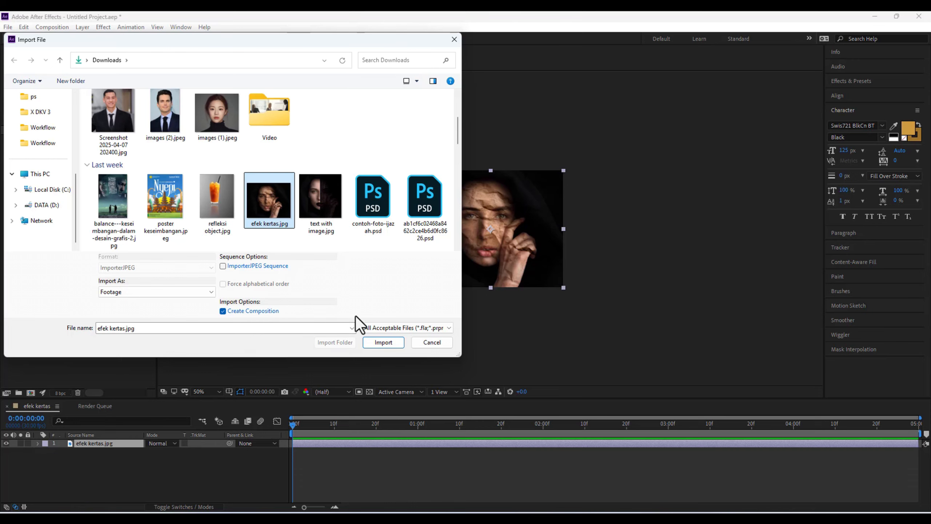
pyautogui.click(222, 311)
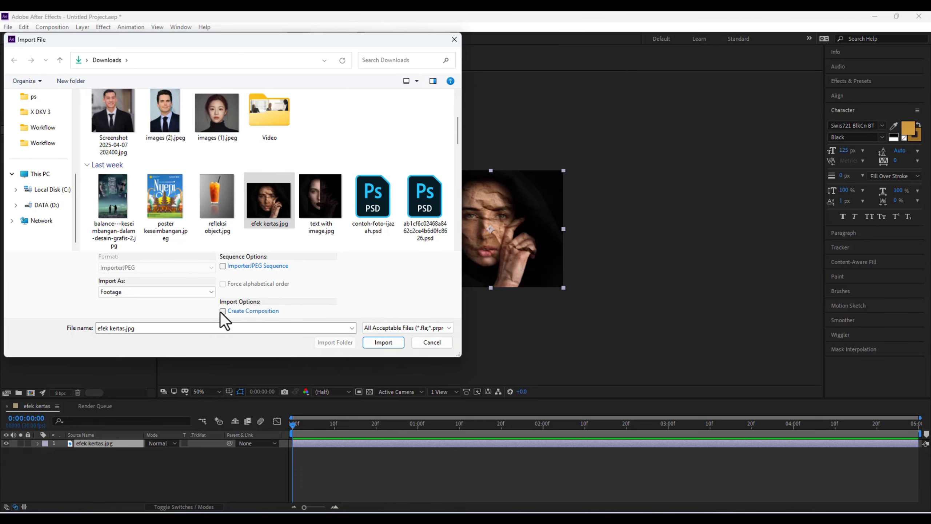
pyautogui.click(446, 339)
# Delete the efek kertas.jpg layer from the timeline of the efek kertas composition
pyautogui.click(41, 149)
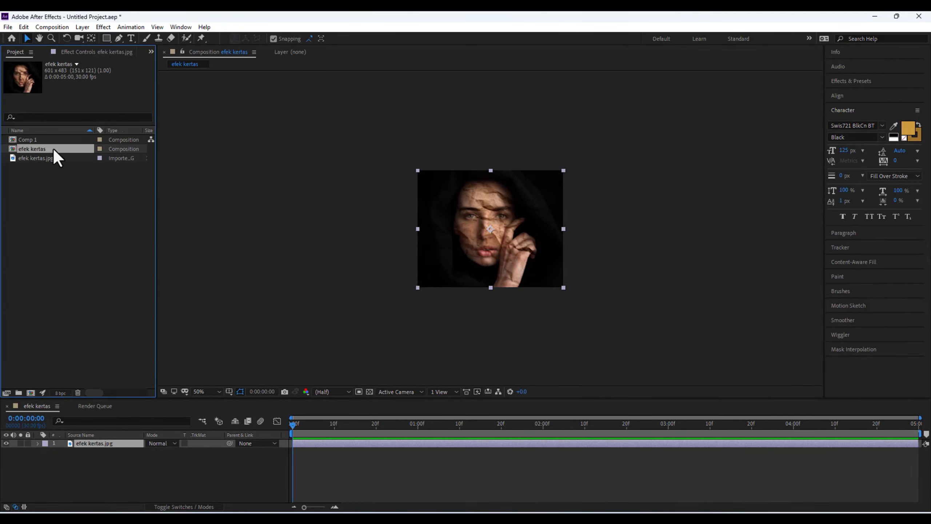
pyautogui.moveTo(53, 149); pyautogui.dragTo(94, 453)
pyautogui.click(94, 443)
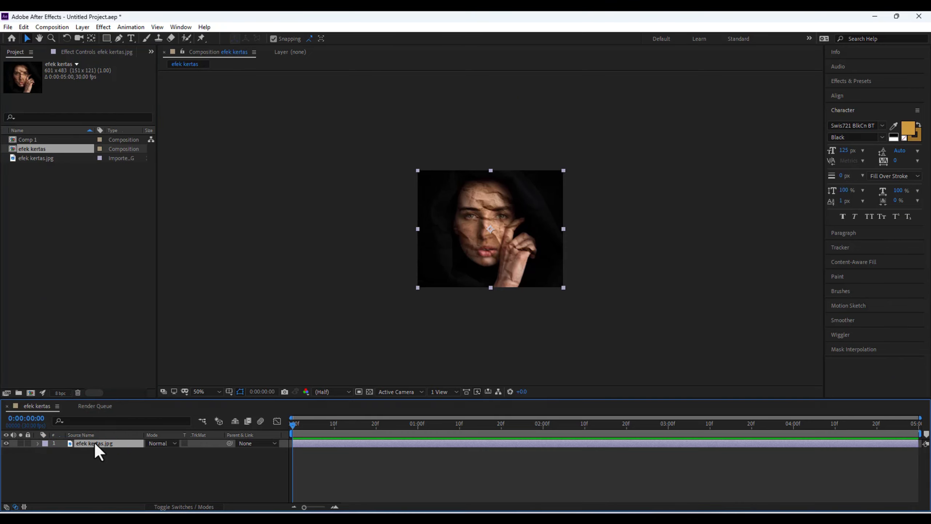
pyautogui.press('Delete')
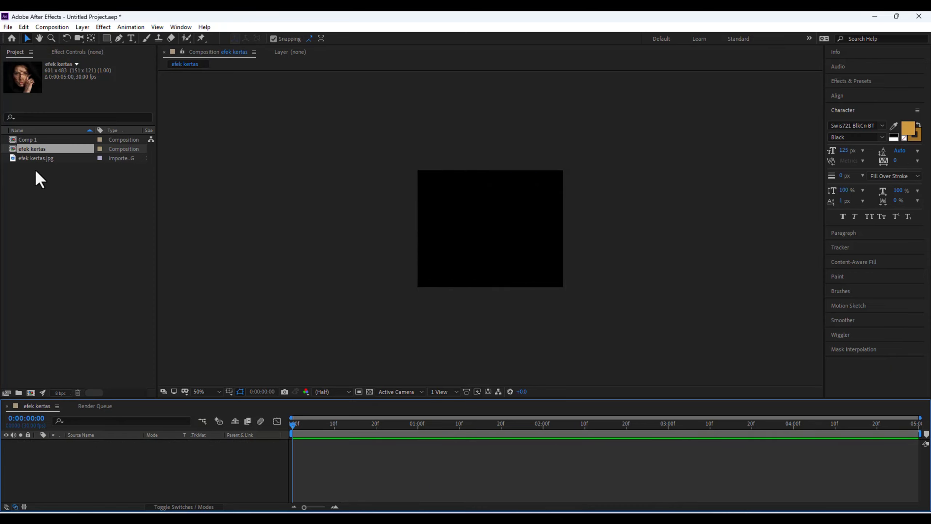
# Add the efek kertas.jpg footage to the empty timeline of the efek kertas composition and return the playhead to 0:00:00:00
pyautogui.moveTo(44, 147); pyautogui.dragTo(95, 414)
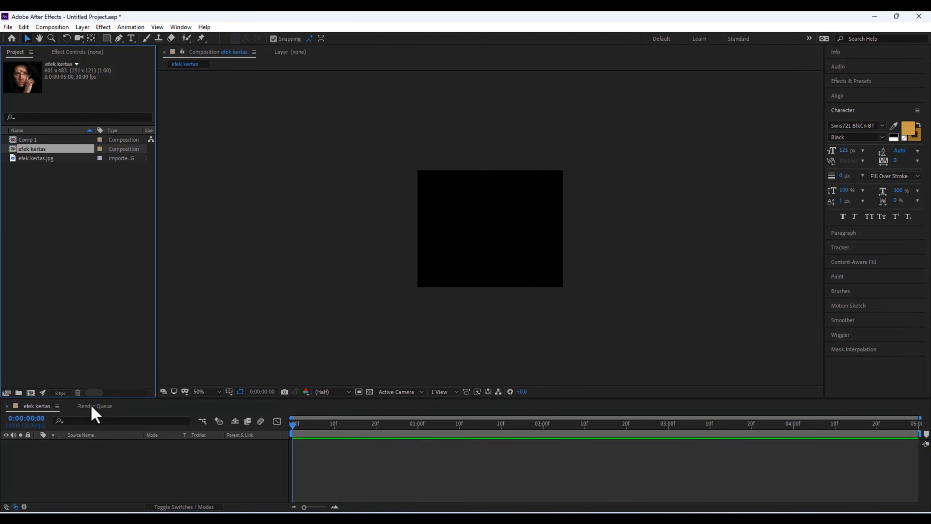
pyautogui.moveTo(65, 148); pyautogui.dragTo(71, 253)
pyautogui.moveTo(46, 159); pyautogui.dragTo(67, 449)
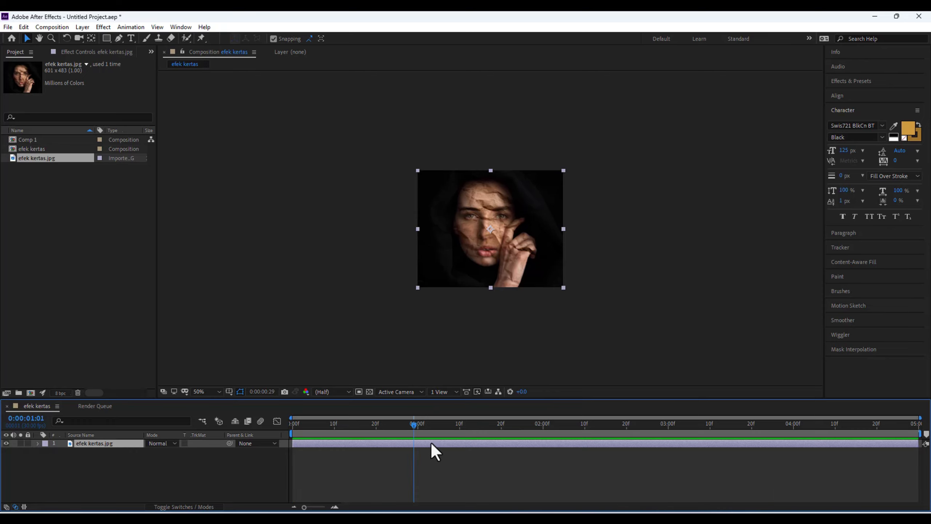
pyautogui.moveTo(432, 444); pyautogui.dragTo(345, 469)
pyautogui.moveTo(452, 236)
pyautogui.mouseDown()
pyautogui.moveTo(539, 239)
pyautogui.moveTo(432, 244)
pyautogui.moveTo(437, 230)
pyautogui.moveTo(451, 228)
pyautogui.mouseUp()
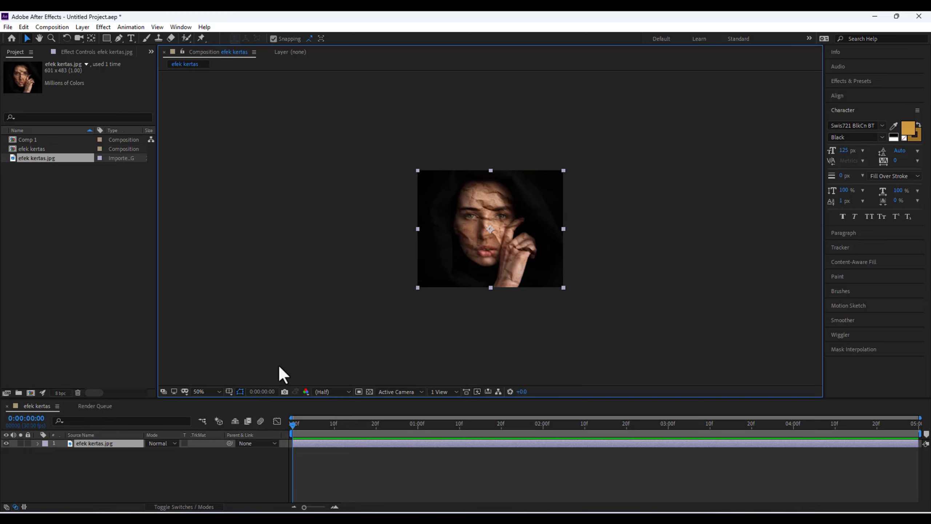
# Try drawing a rectangle below the image with the efek kertas.jpg layer selected, and undo the resulting mask
pyautogui.click(106, 38)
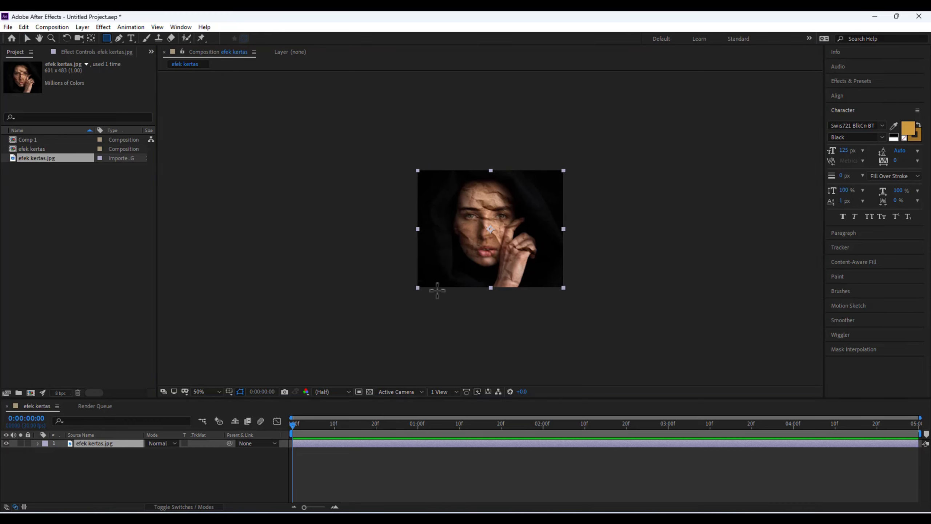
pyautogui.moveTo(440, 304); pyautogui.dragTo(498, 348)
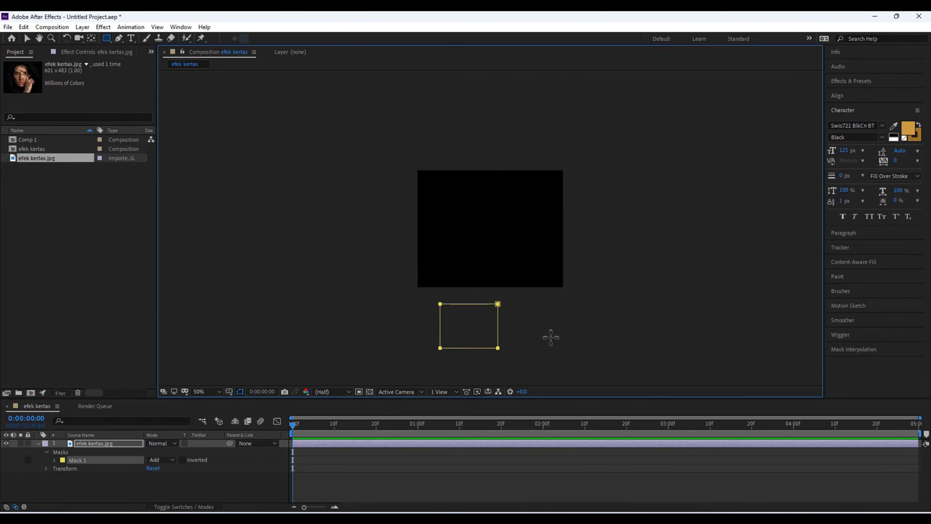
pyautogui.hotkey('ctrl', 'z')
# Add a new shape layer to the efek kertas composition
pyautogui.rightClick(117, 469)
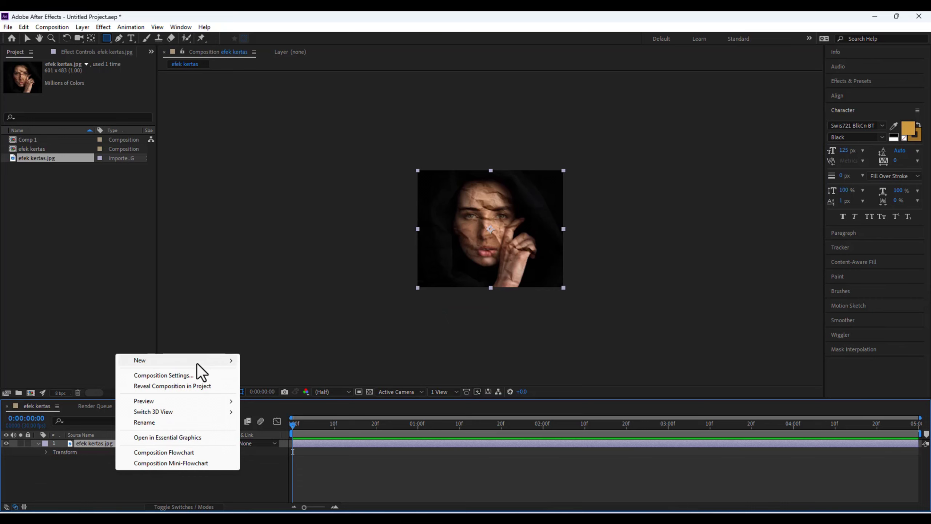
pyautogui.moveTo(205, 358)
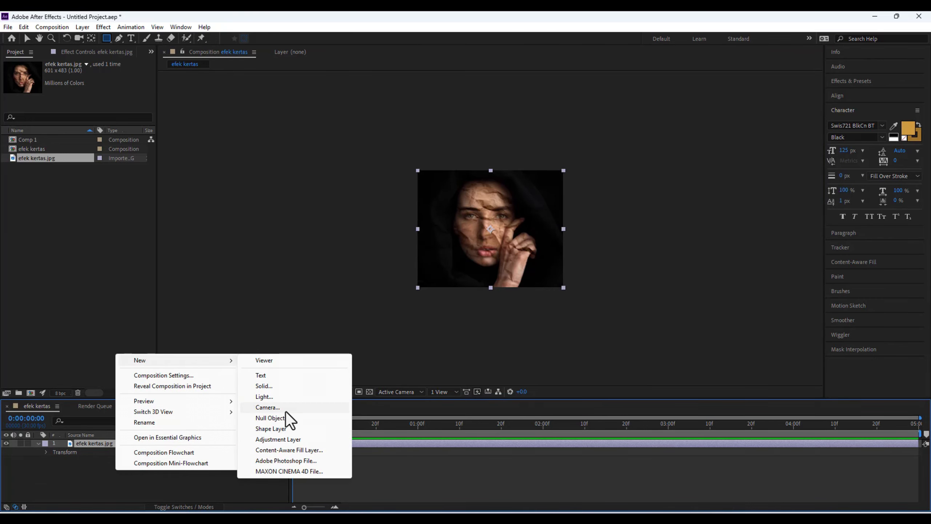
pyautogui.click(293, 431)
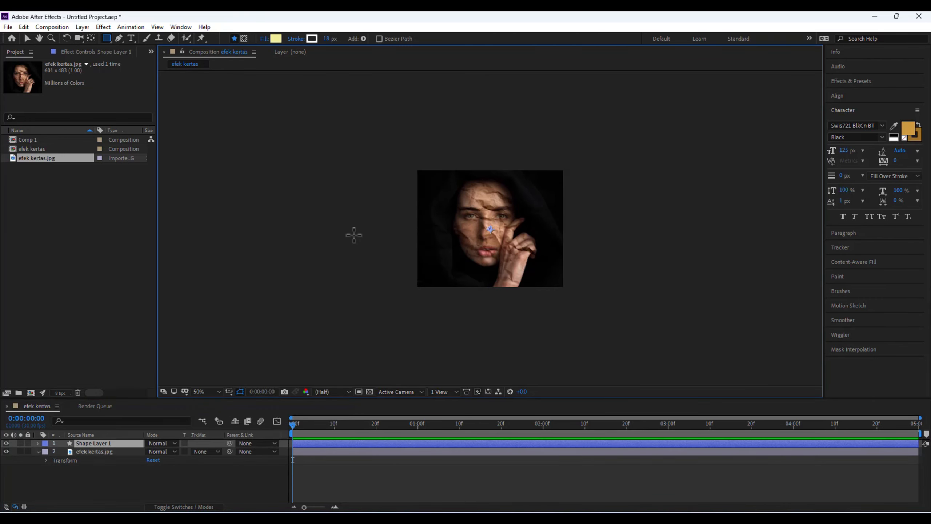
# Try drawing rectangles on the shape layer beside the image's left edge, and undo them
pyautogui.moveTo(337, 206); pyautogui.dragTo(420, 300)
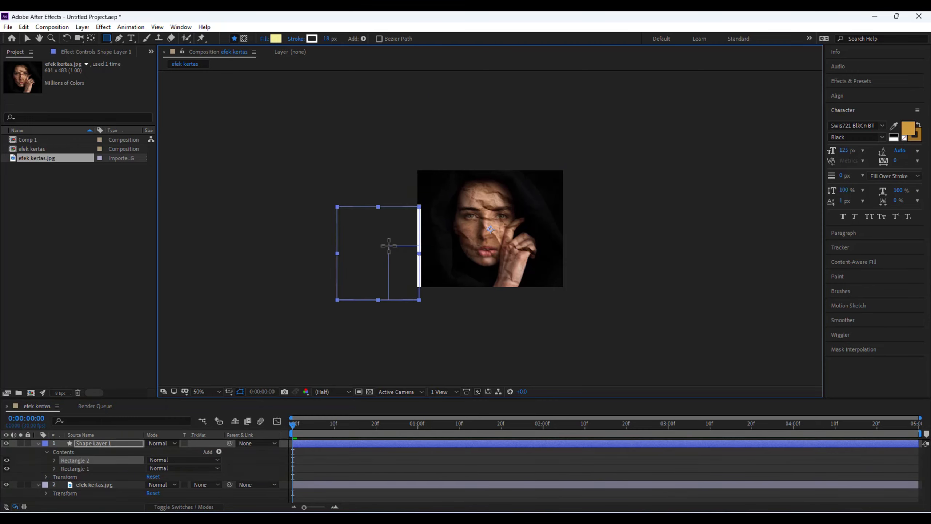
pyautogui.hotkey('ctrl', 'z')
pyautogui.hotkey('ctrl', 'z')
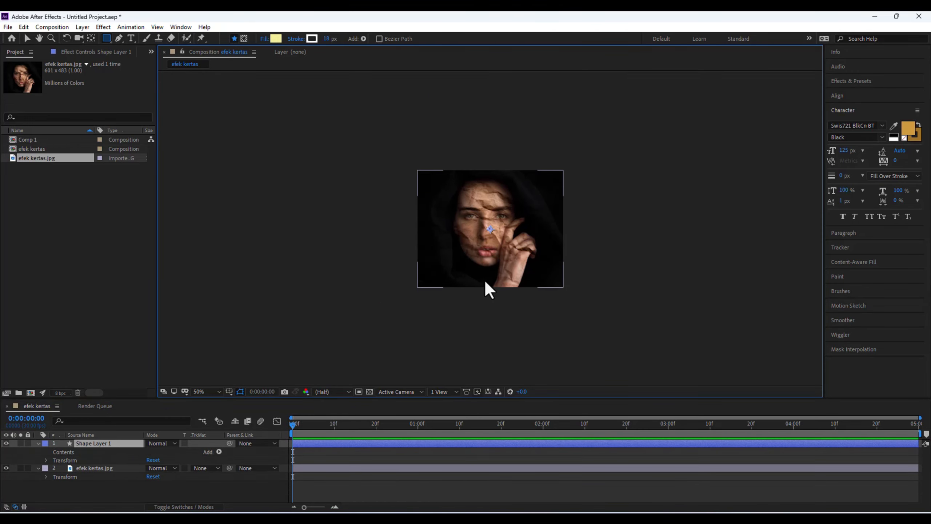
# Draw a small rectangle on the shape layer beside the image's lower-left corner and move it to the image's center
pyautogui.moveTo(379, 263); pyautogui.dragTo(414, 301)
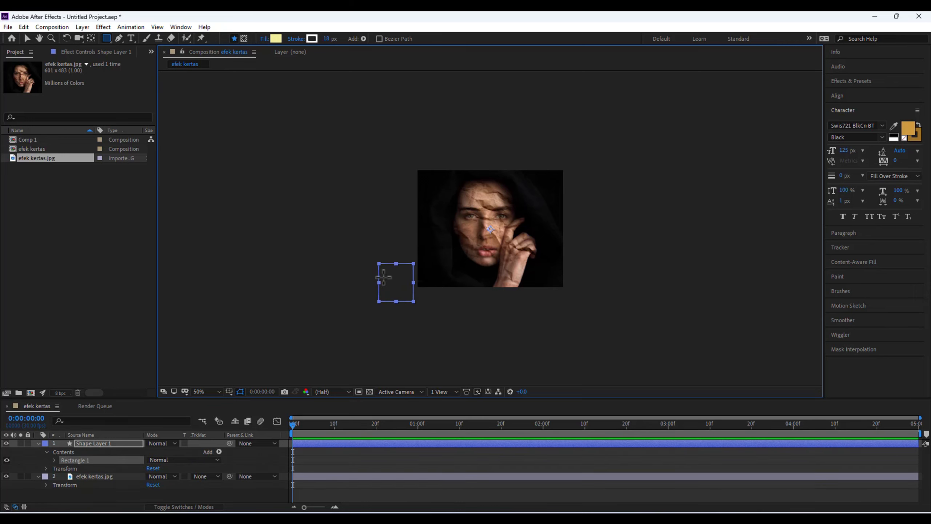
pyautogui.click(27, 38)
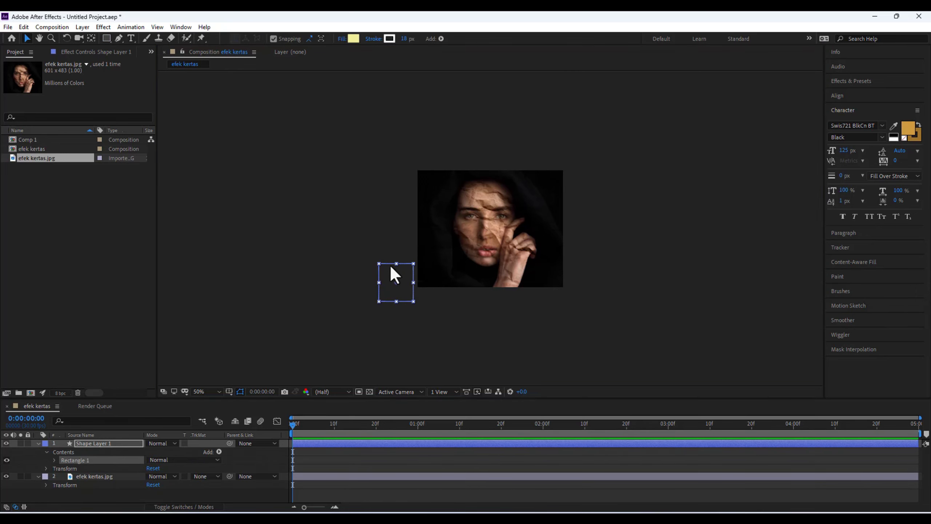
pyautogui.moveTo(397, 275); pyautogui.dragTo(487, 232)
pyautogui.click(641, 269)
pyautogui.click(464, 255)
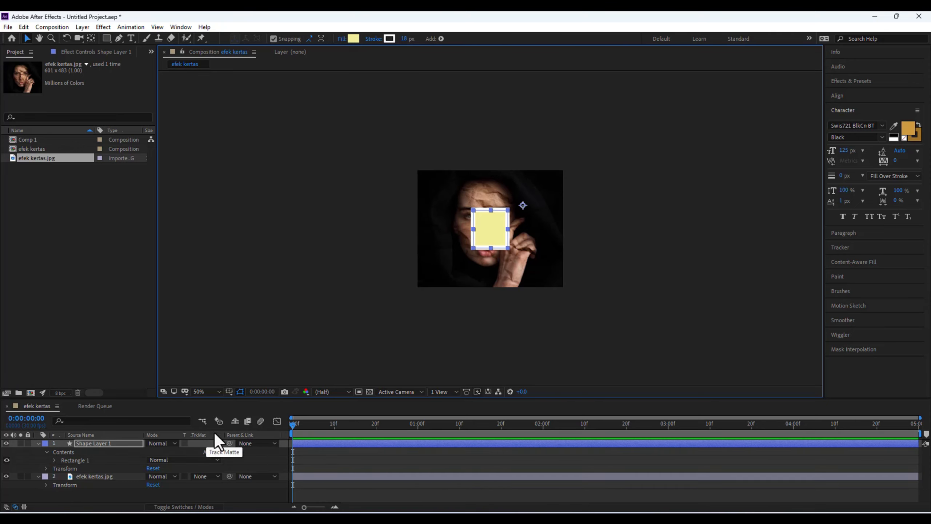
# Set Shape Layer 1's Scale to 0% and start keyframing it at 0:00:00:00
pyautogui.press('s')
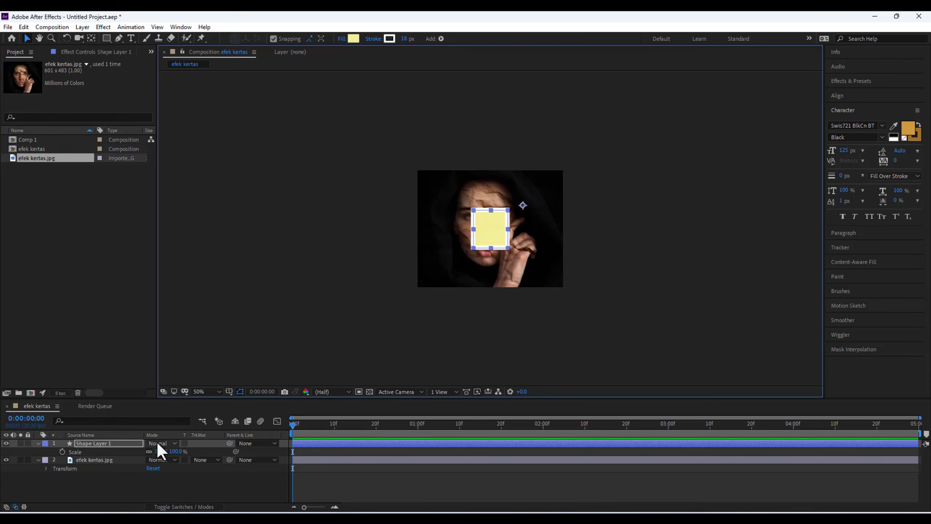
pyautogui.click(175, 452)
pyautogui.click(158, 459)
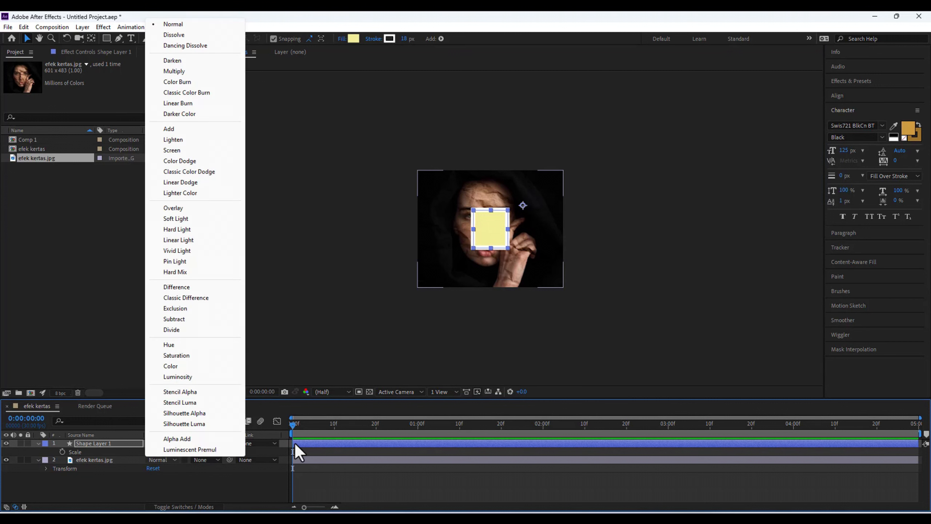
pyautogui.click(322, 360)
pyautogui.click(177, 452)
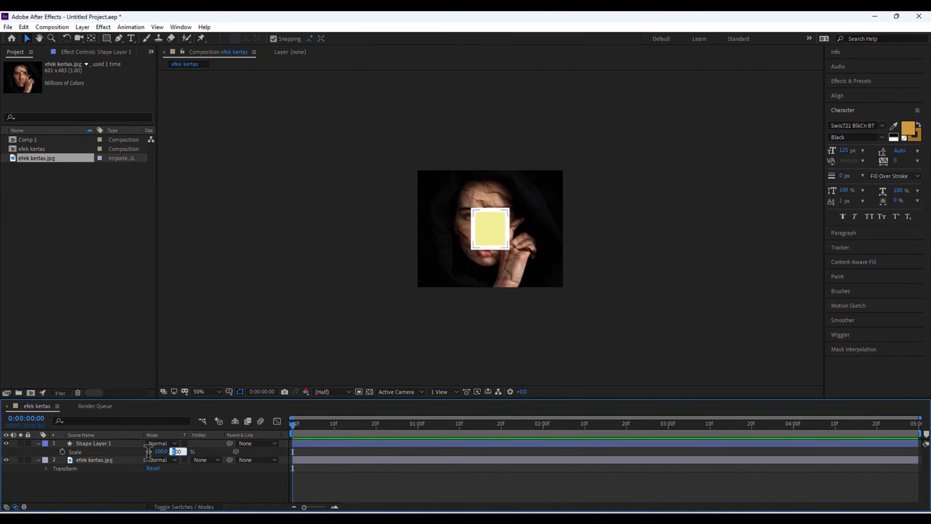
pyautogui.click(183, 451)
pyautogui.click(187, 452)
pyautogui.click(177, 451)
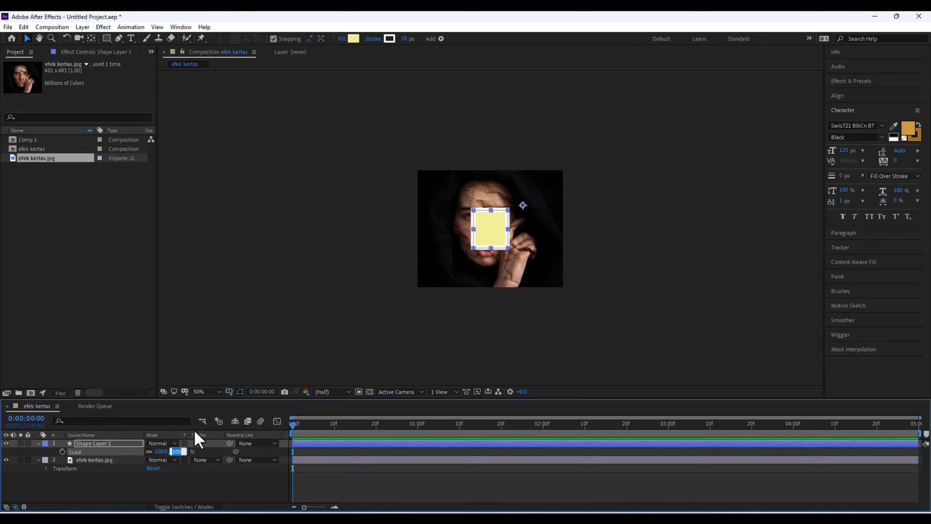
pyautogui.press('Return')
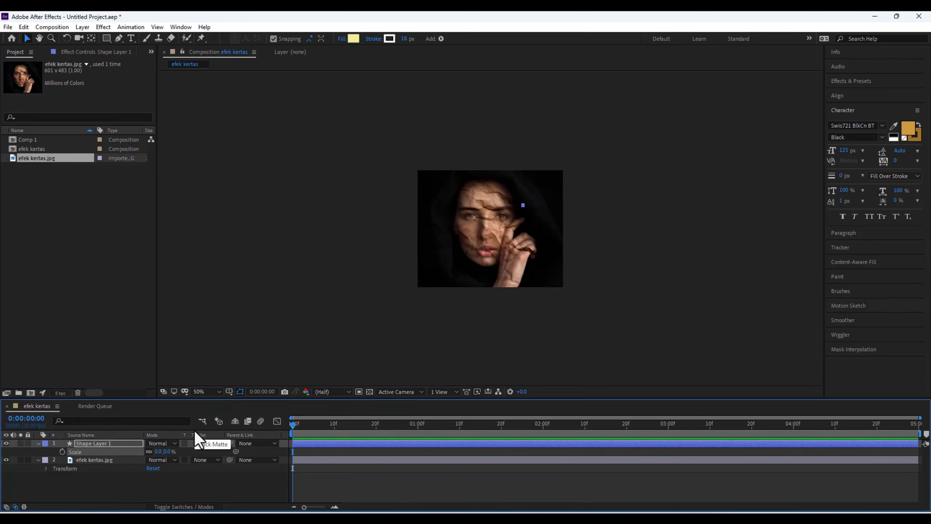
pyautogui.click(62, 452)
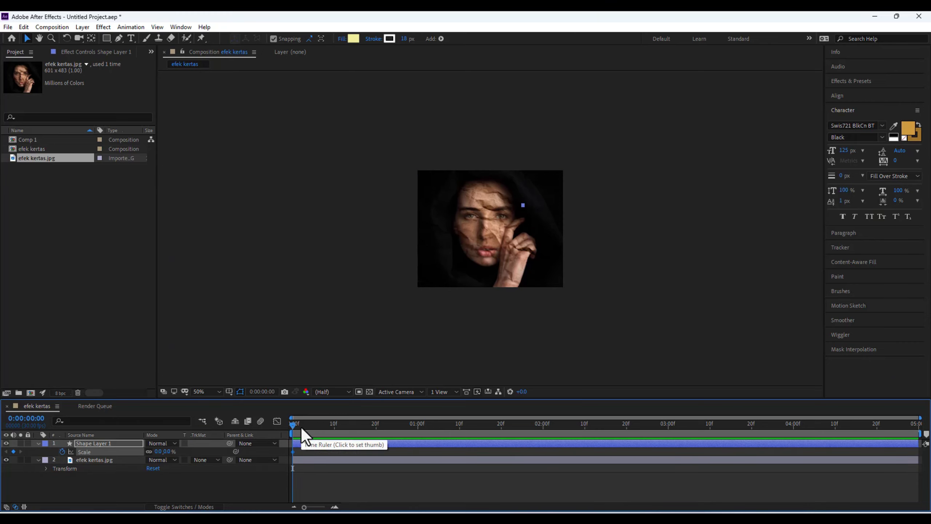
# Add a second Scale keyframe of 100% for Shape Layer 1 at 0:00:01:00
pyautogui.moveTo(294, 425); pyautogui.dragTo(398, 428)
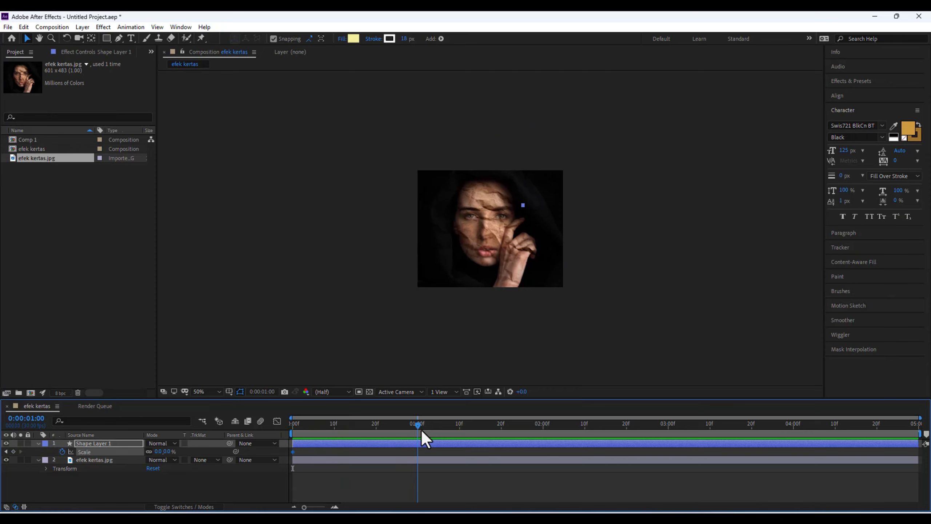
pyautogui.click(167, 451)
pyautogui.write('100')
pyautogui.press('Return')
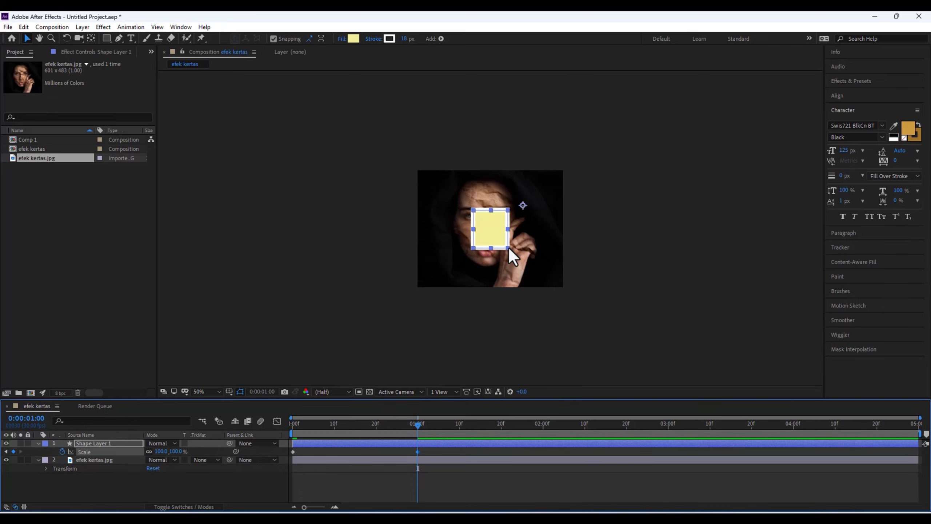
# Increase Shape Layer 1's Scale at 0:00:01:00 to 392% and move the enlarged rectangle over the center of the image
pyautogui.moveTo(509, 248); pyautogui.dragTo(494, 287)
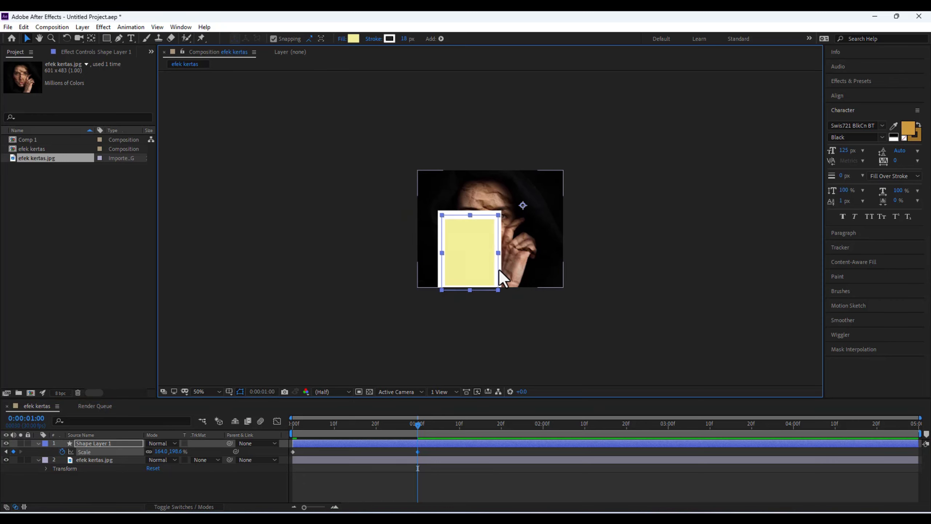
pyautogui.hotkey('ctrl', 'z')
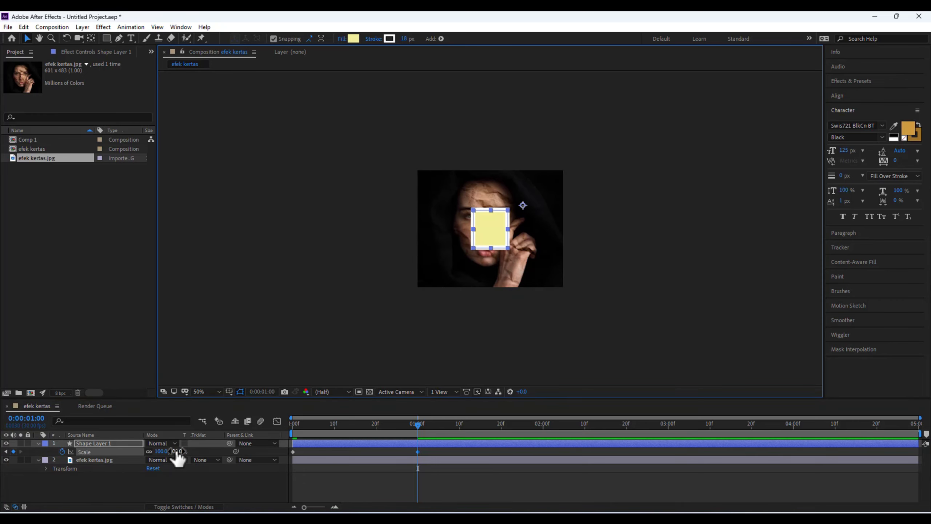
pyautogui.moveTo(176, 451); pyautogui.dragTo(316, 450)
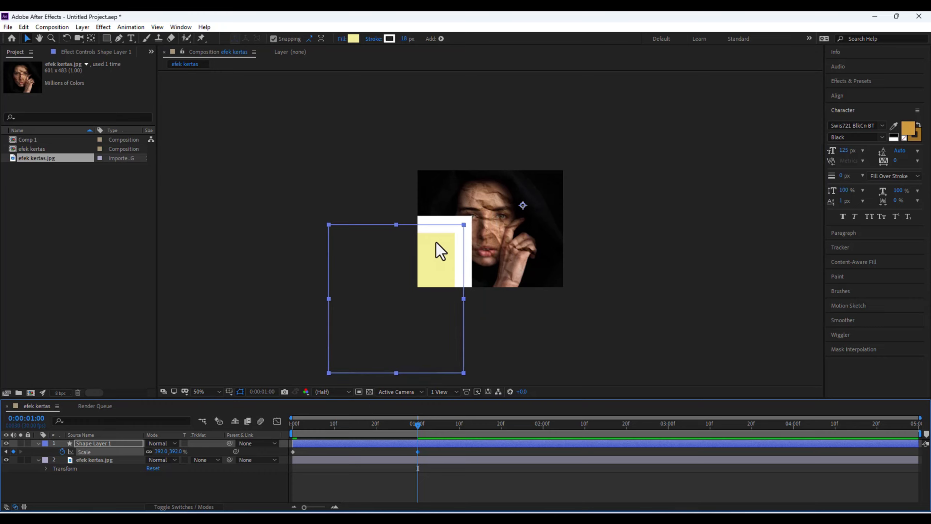
pyautogui.moveTo(437, 242); pyautogui.dragTo(530, 175)
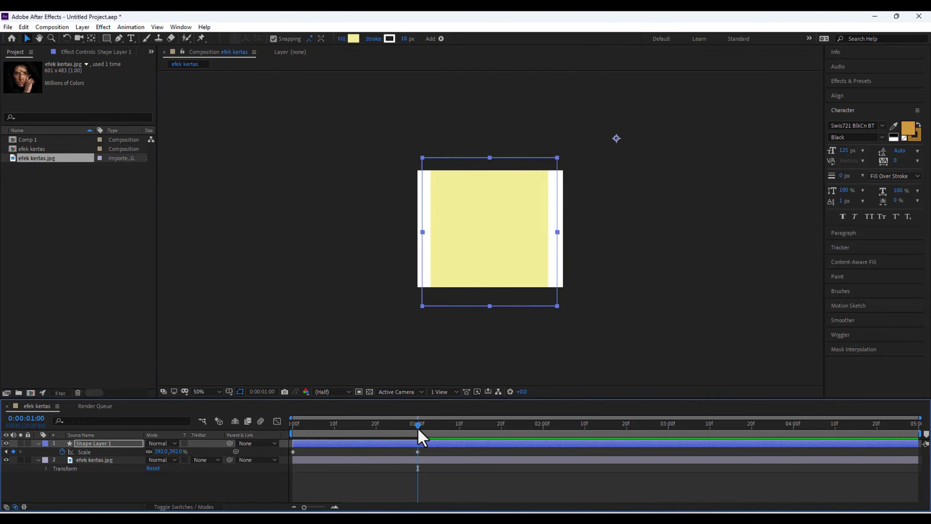
# Preview the scale animation from 0:00:00:00 and stop the playback
pyautogui.moveTo(418, 427); pyautogui.dragTo(268, 462)
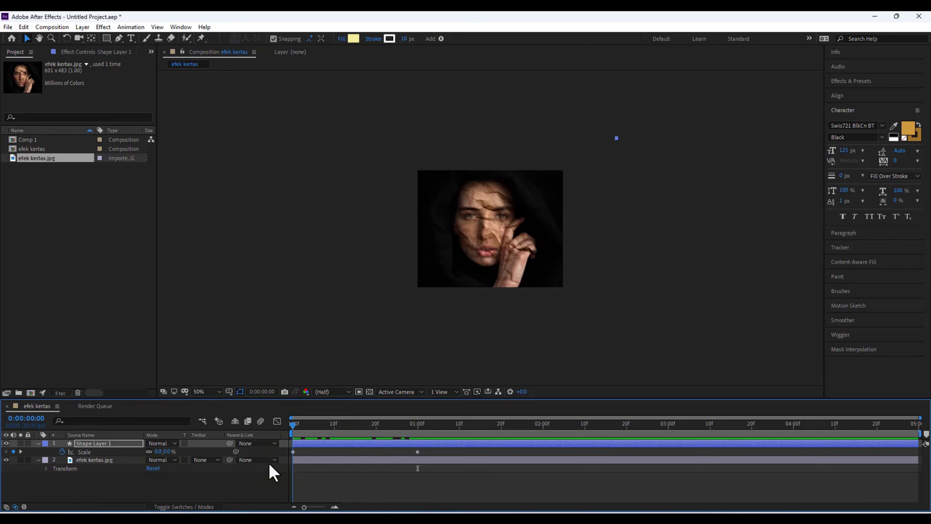
pyautogui.press('space')
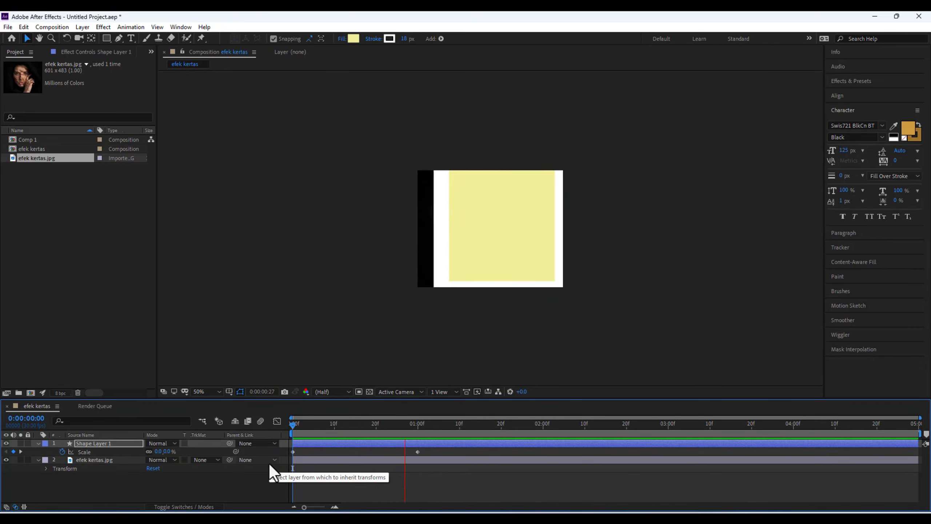
pyautogui.press('space')
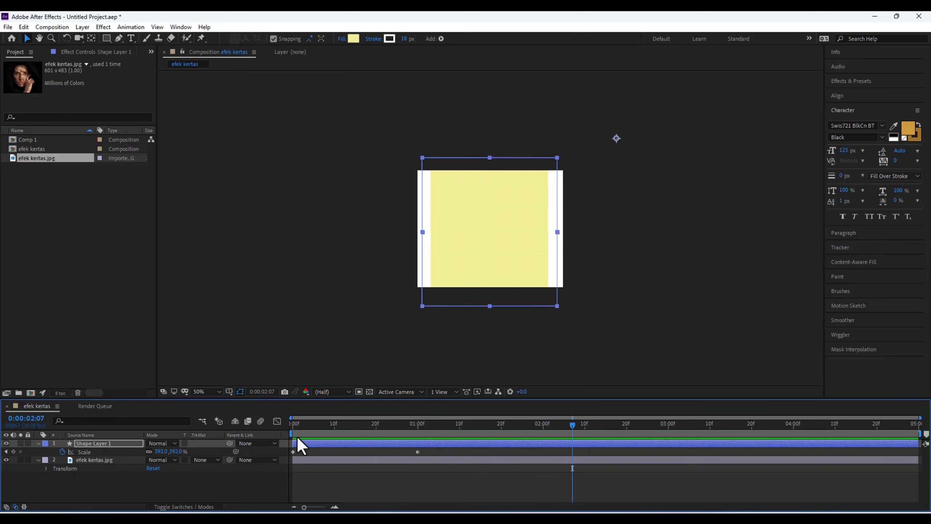
# Select the first Scale keyframe, move the playhead to the second keyframe at 0:00:01:00, and clear the selection
pyautogui.scroll(5, 293, 431)
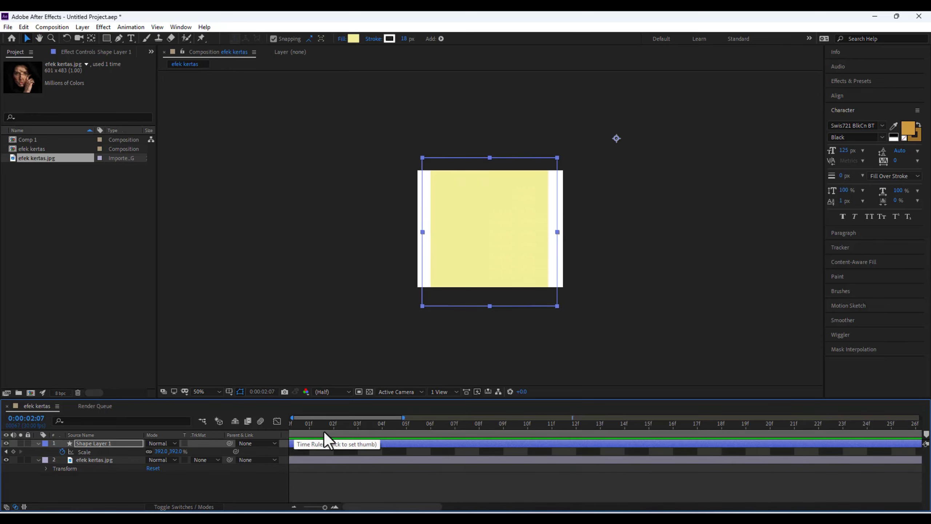
pyautogui.scroll(-5, 623, 465)
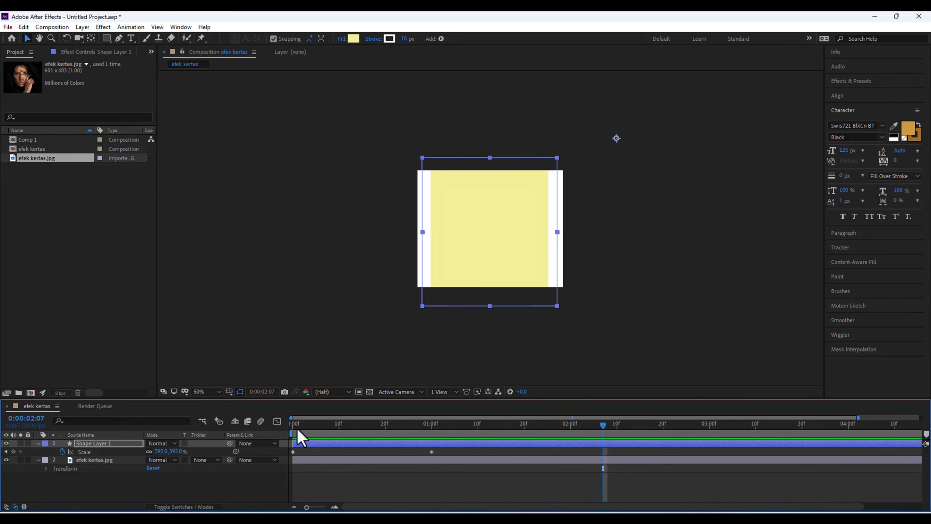
pyautogui.click(293, 452)
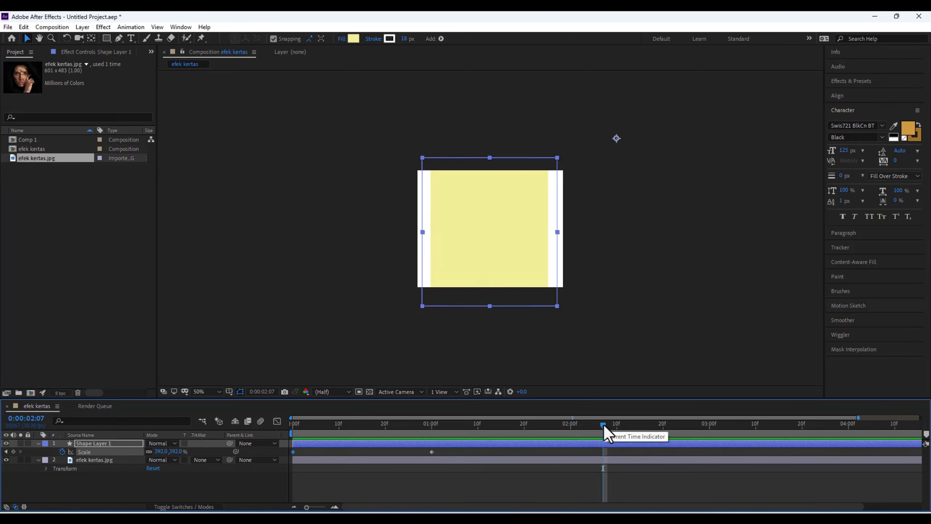
pyautogui.moveTo(604, 425); pyautogui.dragTo(432, 459)
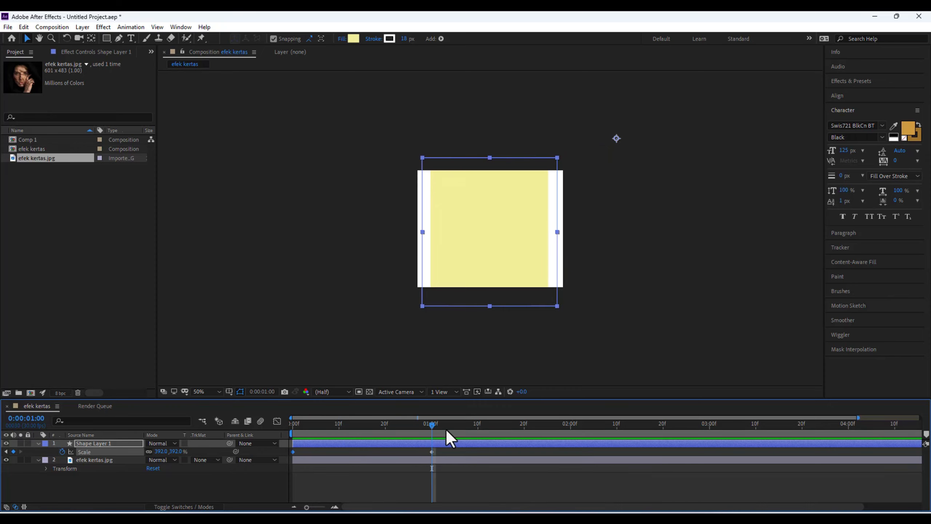
pyautogui.click(476, 360)
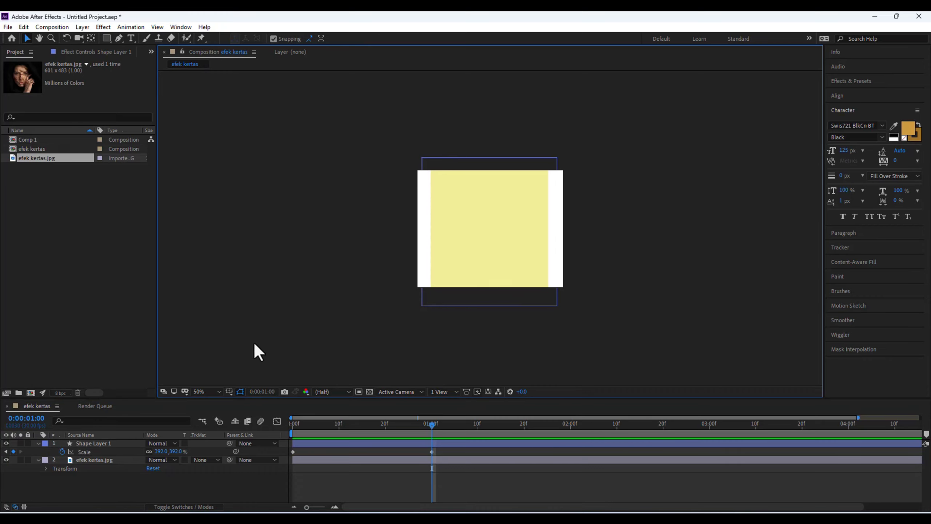
pyautogui.click(39, 208)
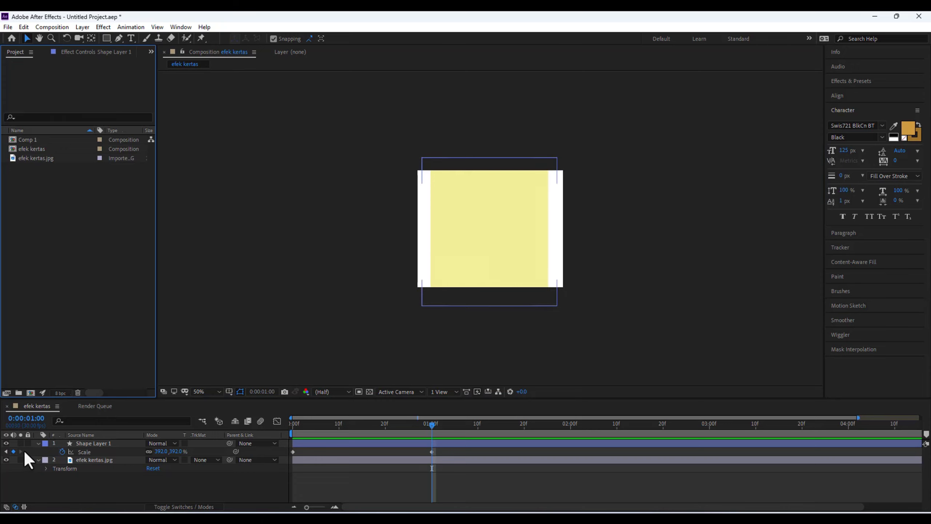
# Toggle the visibility of Shape Layer 1 and the efek kertas.jpg layer, leaving both hidden
pyautogui.click(5, 445)
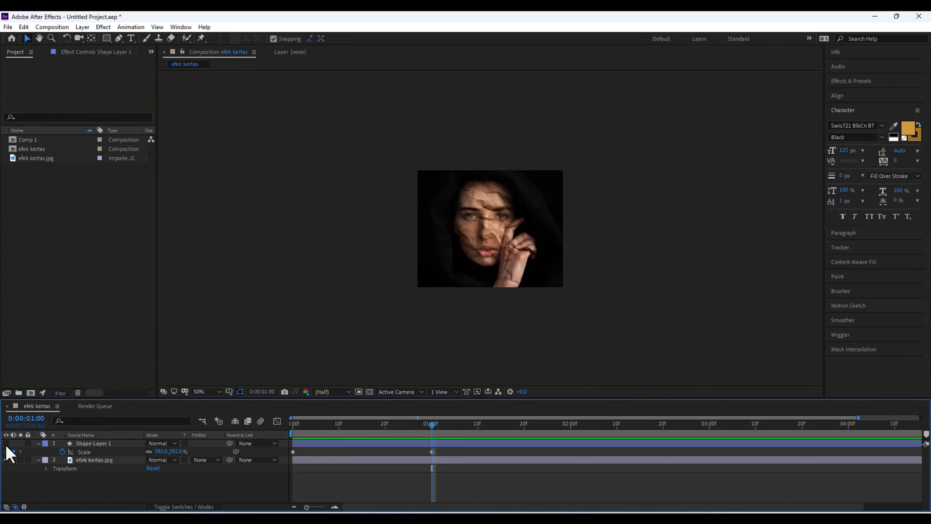
pyautogui.click(6, 460)
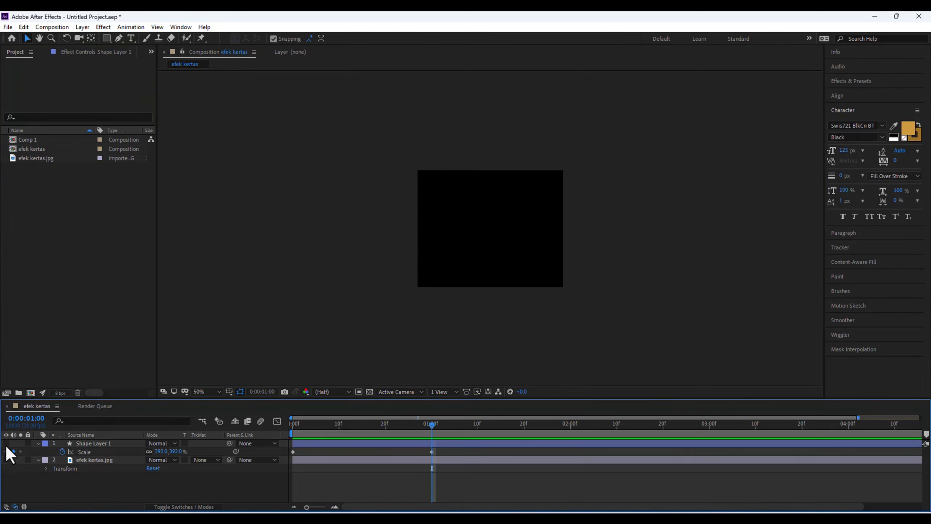
pyautogui.click(6, 443)
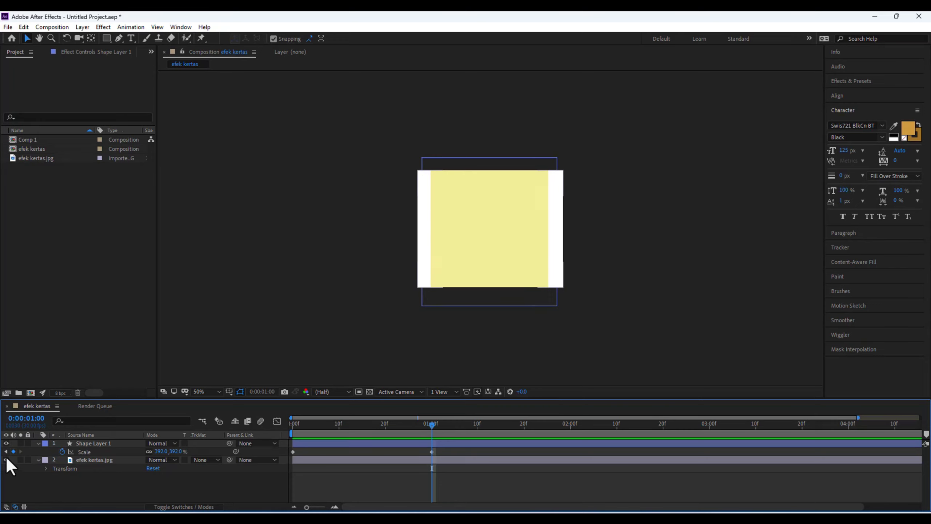
pyautogui.click(6, 460)
pyautogui.click(6, 443)
pyautogui.click(5, 460)
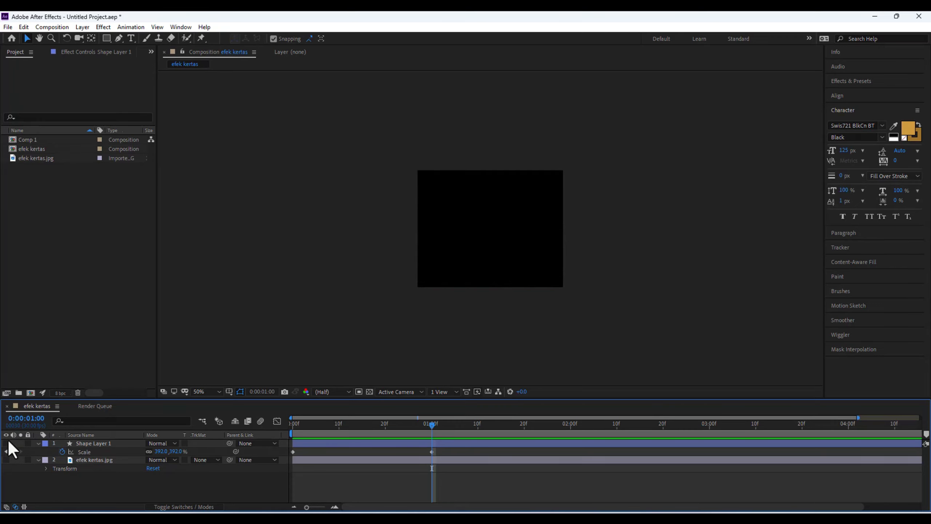
# Import movement.mp4 from the movement folder in Videos and add it to the Comp 1 timeline
pyautogui.click(37, 243)
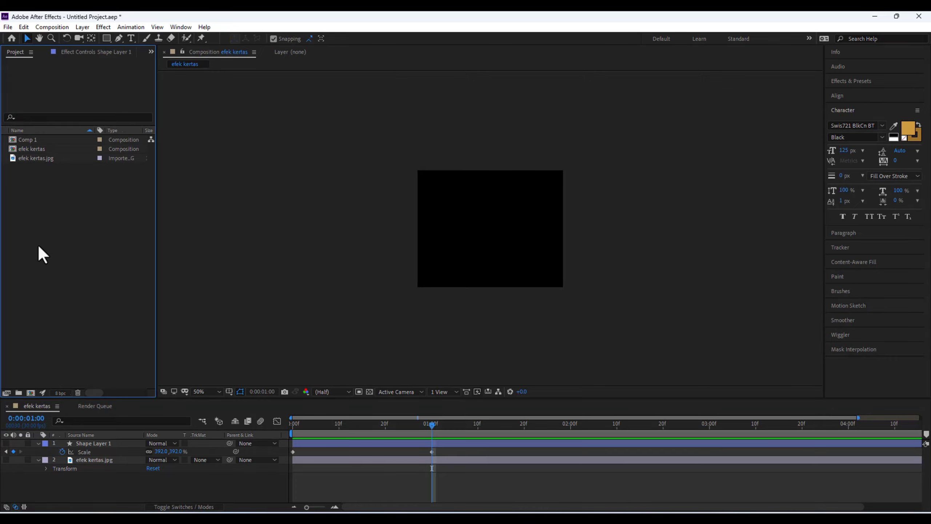
pyautogui.rightClick(41, 211)
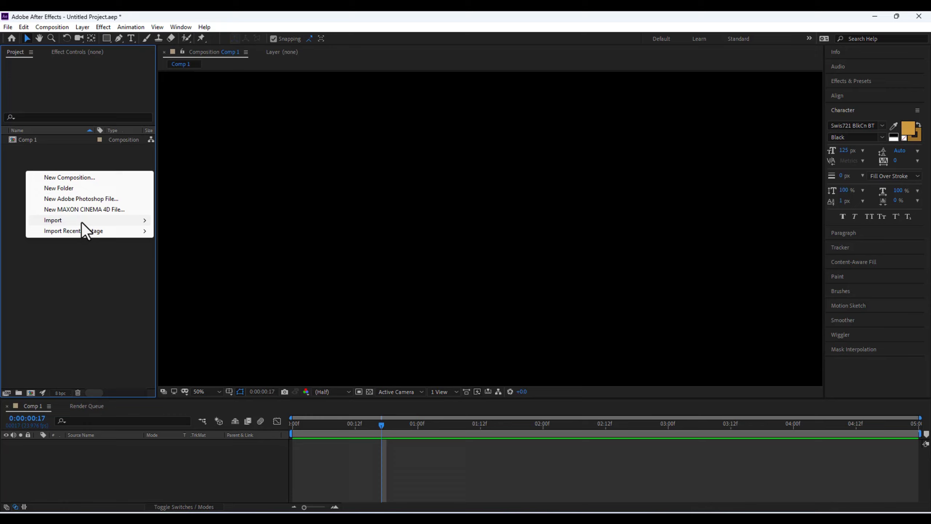
pyautogui.moveTo(82, 222)
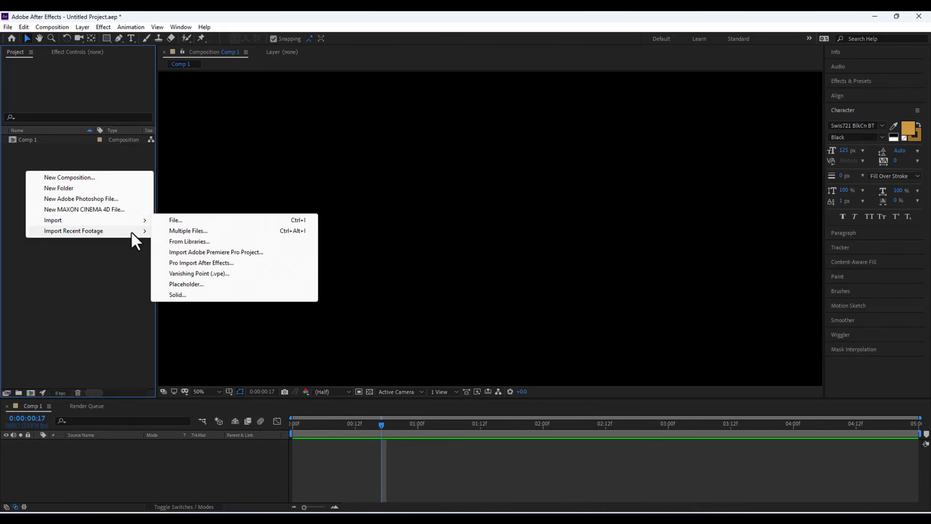
pyautogui.click(198, 221)
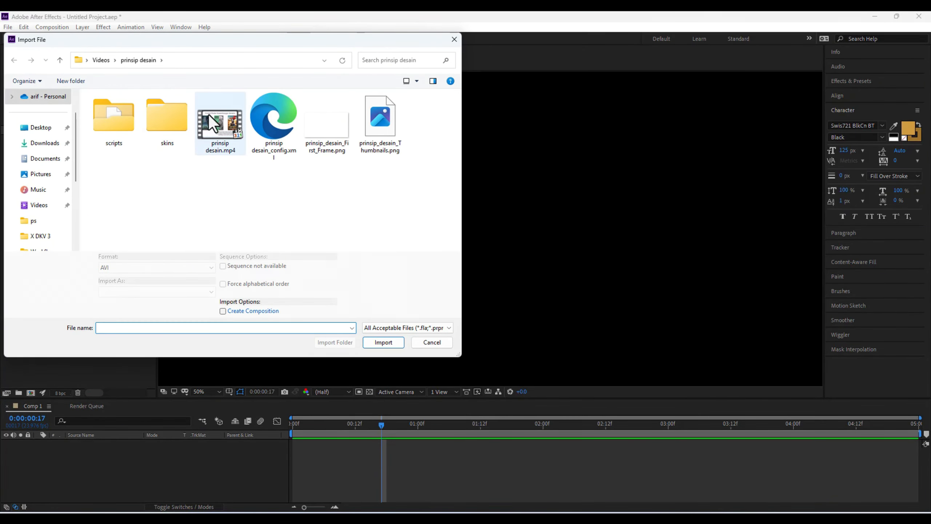
pyautogui.click(101, 59)
pyautogui.doubleClick(117, 137)
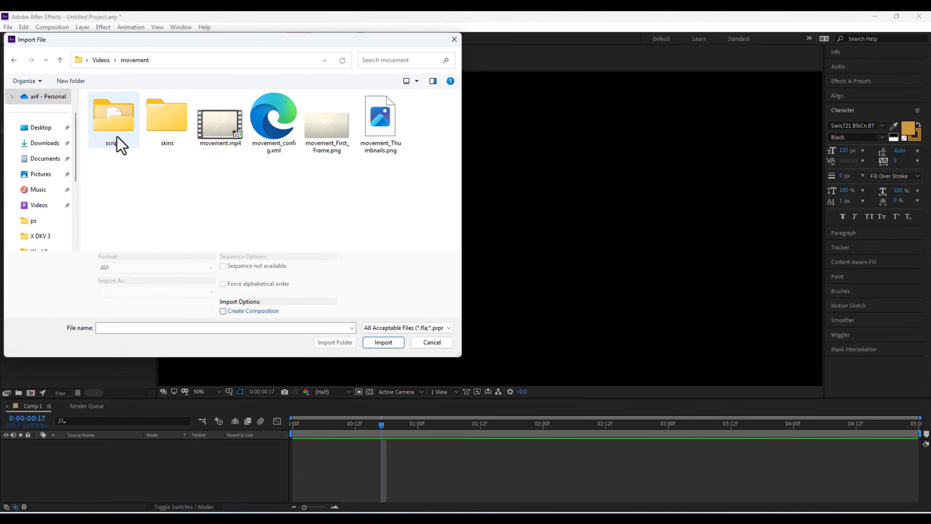
pyautogui.doubleClick(209, 129)
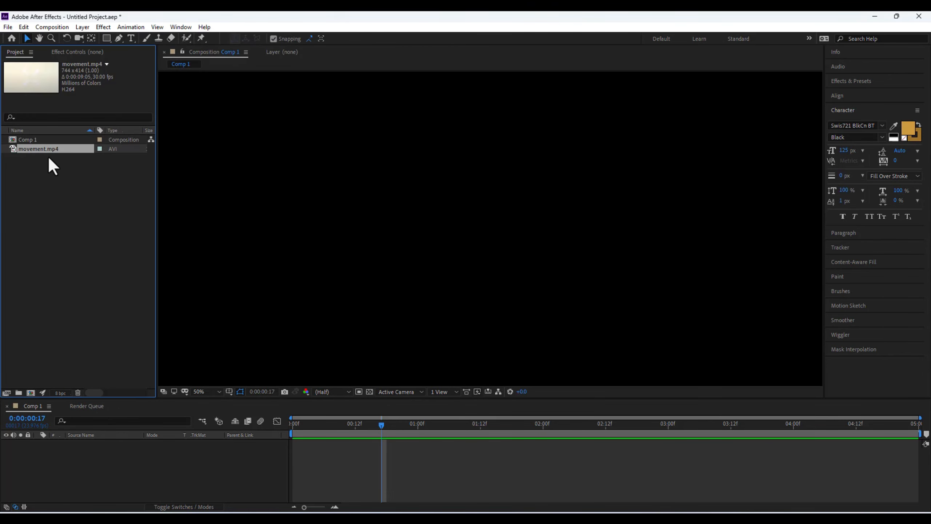
pyautogui.moveTo(65, 191); pyautogui.dragTo(95, 468)
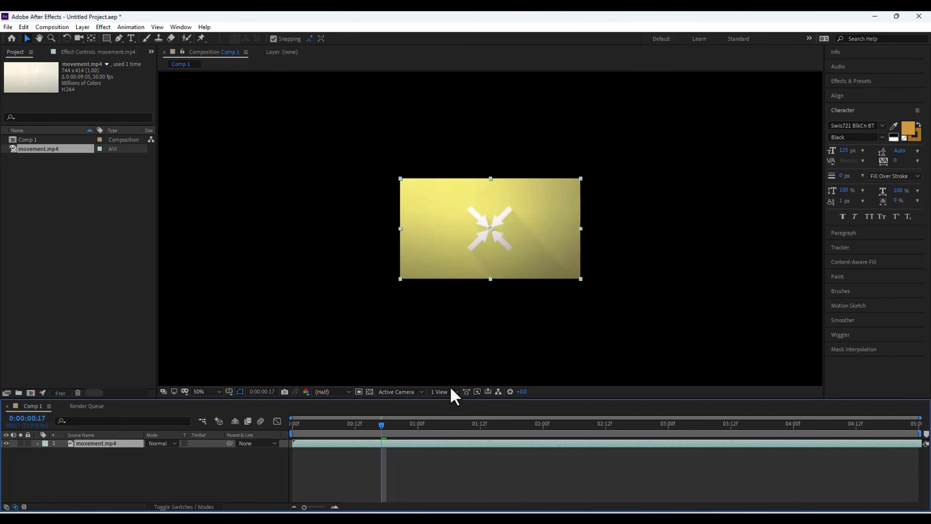
# Scale the movement.mp4 layer up proportionally until it fills the whole Comp 1 frame
pyautogui.moveTo(401, 279); pyautogui.dragTo(163, 386)
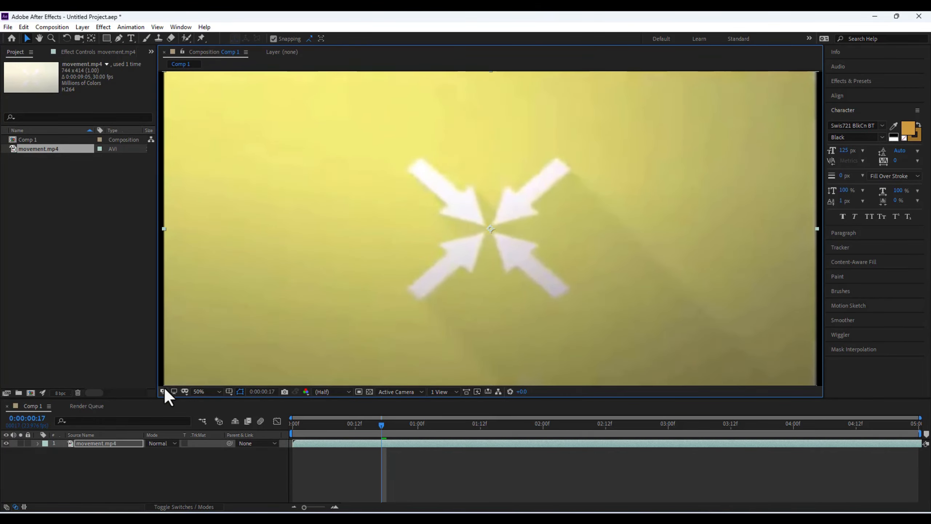
pyautogui.scroll(-4, 565, 296)
pyautogui.scroll(2, 534, 289)
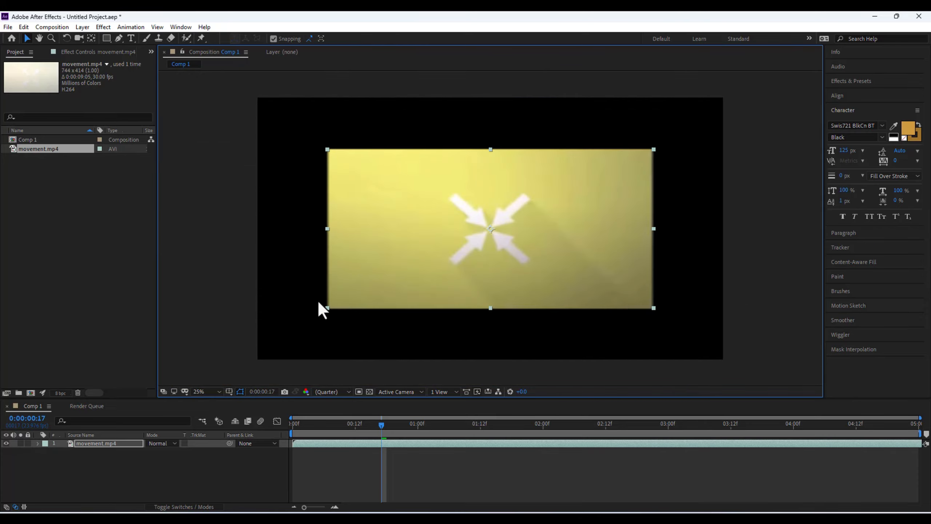
pyautogui.moveTo(327, 307); pyautogui.dragTo(258, 362)
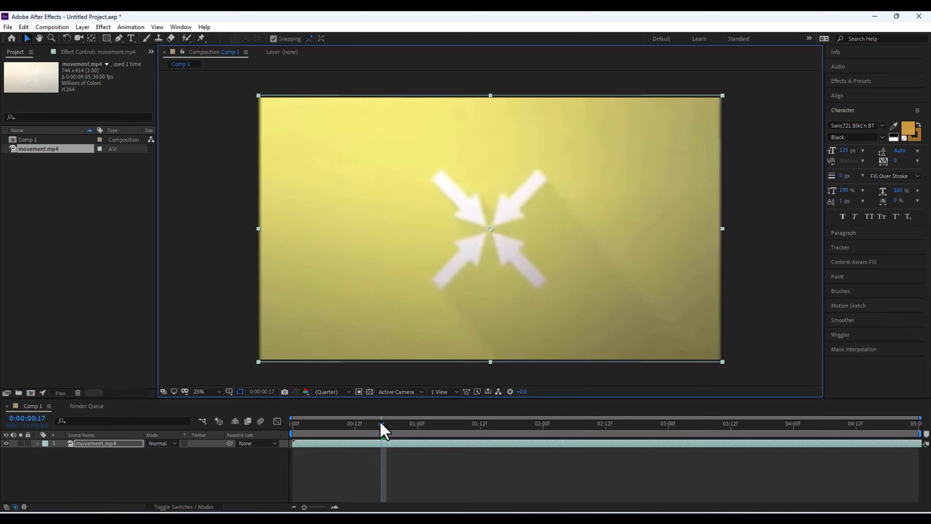
# Preview the movement.mp4 video from 0:00:00:00 and stop the playback
pyautogui.moveTo(381, 423); pyautogui.dragTo(264, 434)
pyautogui.press('space')
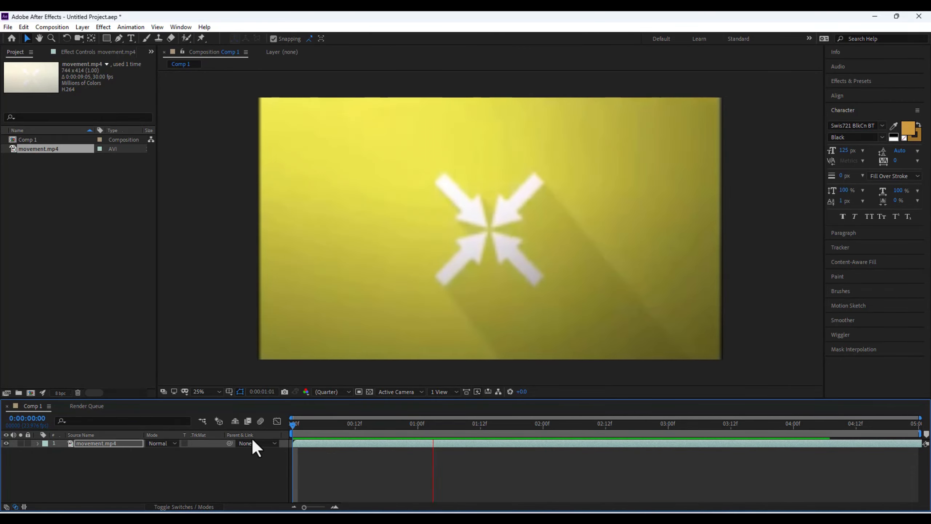
pyautogui.press('space')
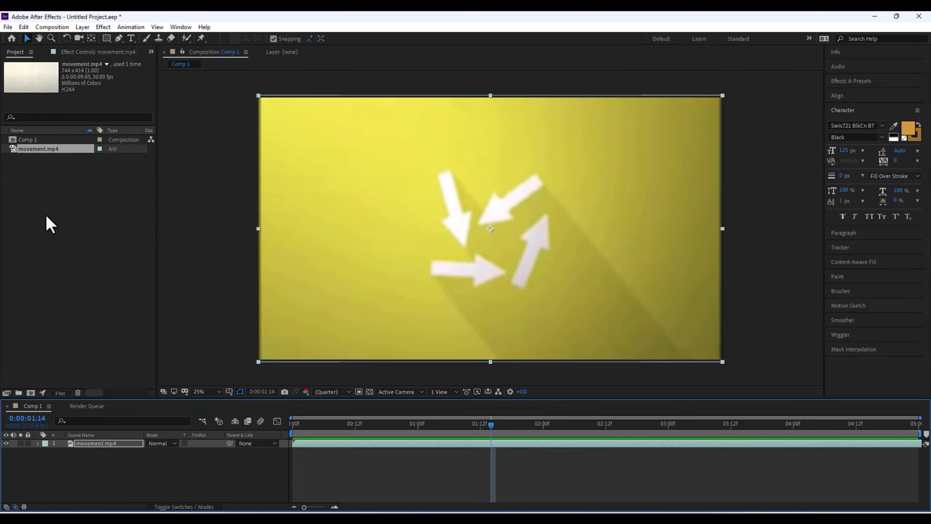
# Import COVER BUKU.ai as footage from the ai folder in X DKV 3 and place it above movement.mp4 in the Comp 1 timeline
pyautogui.rightClick(25, 195)
pyautogui.moveTo(96, 245)
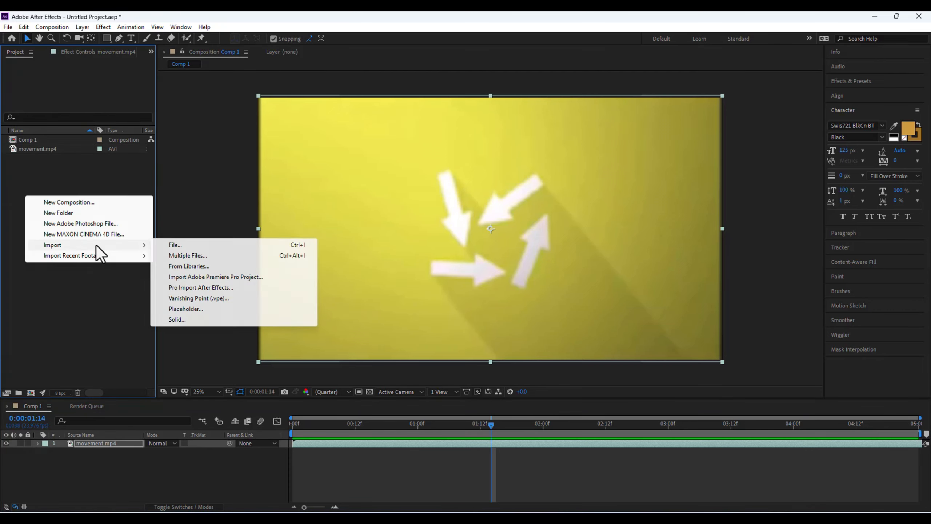
pyautogui.click(222, 246)
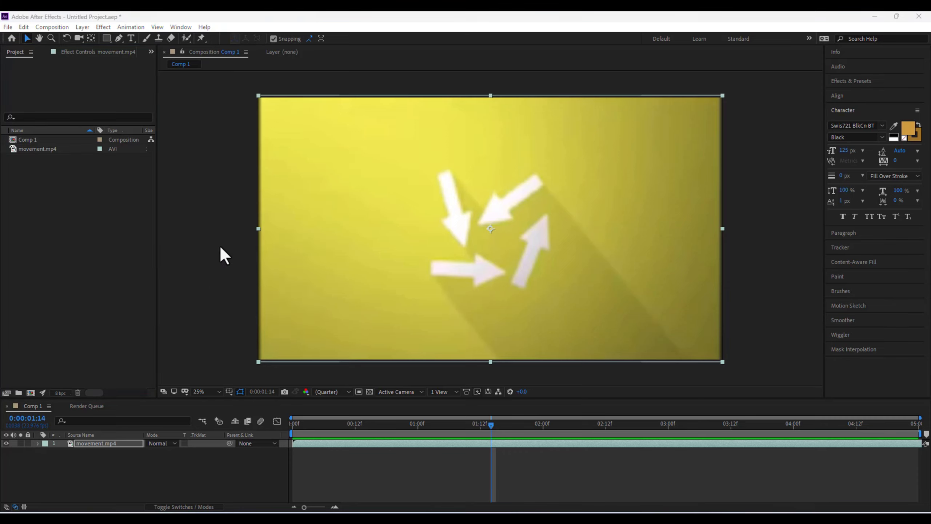
pyautogui.scroll(-3, 57, 231)
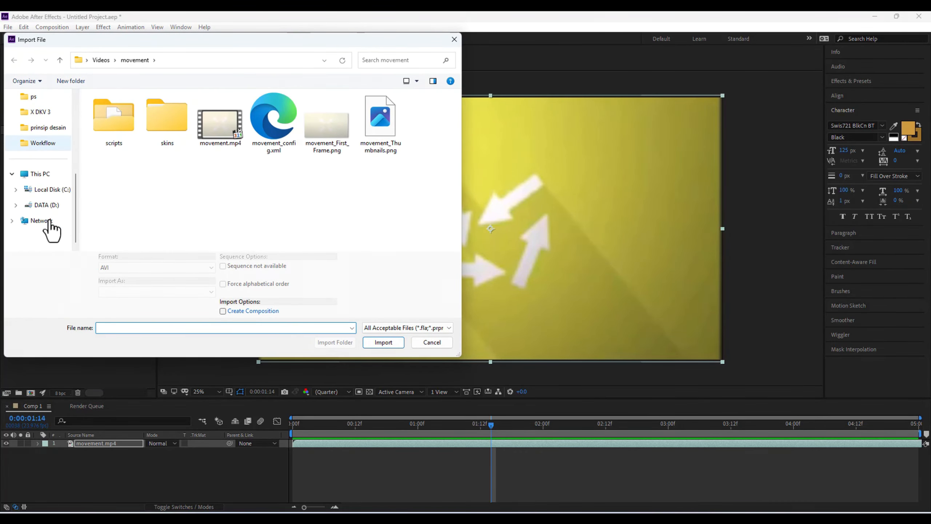
pyautogui.scroll(1, 51, 184)
pyautogui.click(54, 157)
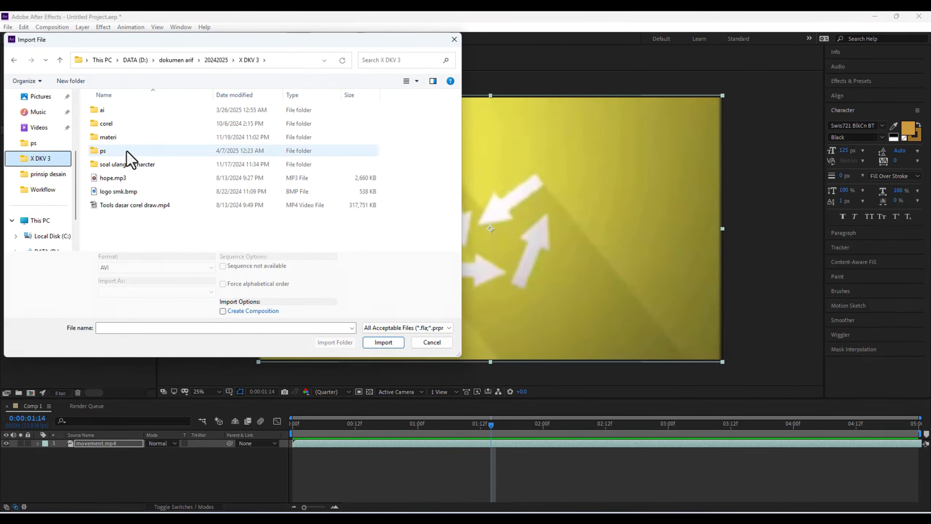
pyautogui.doubleClick(112, 115)
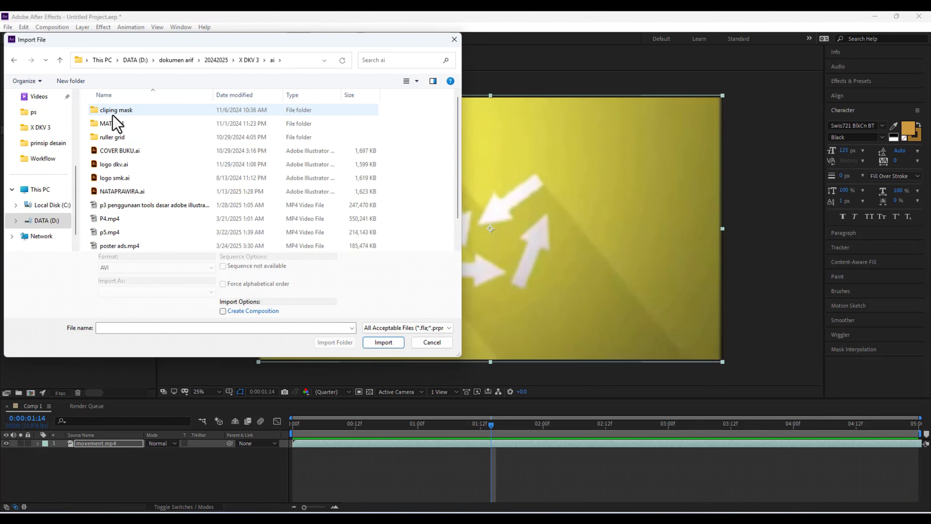
pyautogui.click(125, 154)
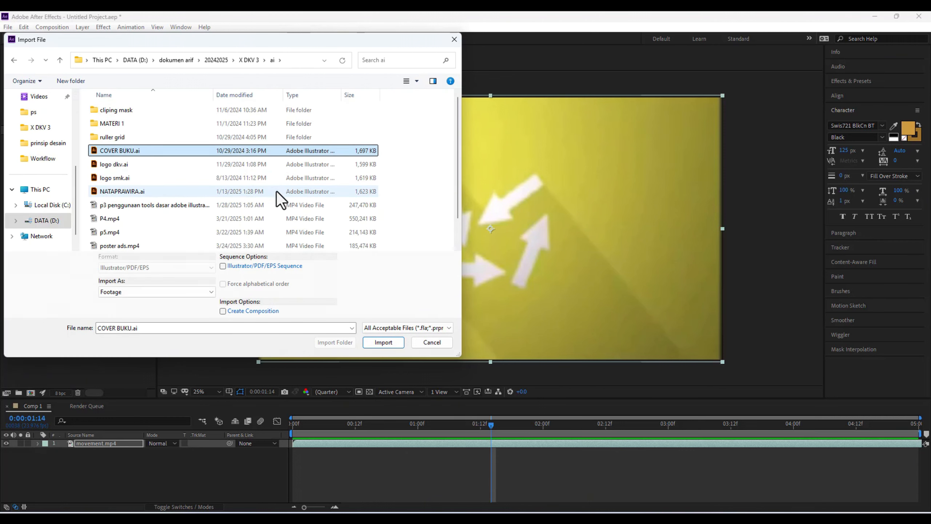
pyautogui.click(383, 342)
pyautogui.moveTo(34, 154); pyautogui.dragTo(85, 443)
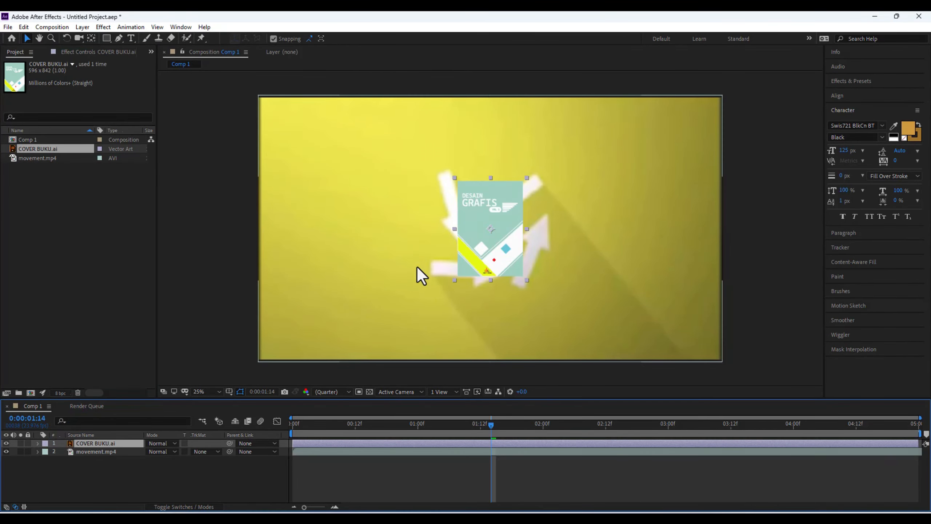
pyautogui.moveTo(483, 241)
pyautogui.mouseDown()
pyautogui.moveTo(282, 288)
pyautogui.moveTo(289, 243)
pyautogui.moveTo(567, 247)
pyautogui.moveTo(499, 247)
pyautogui.mouseUp()
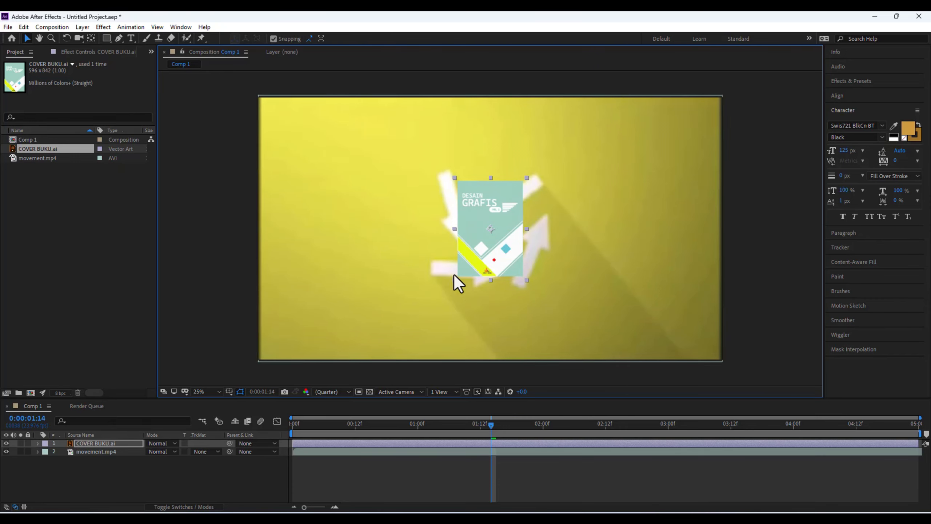
pyautogui.moveTo(106, 443)
pyautogui.mouseDown()
pyautogui.moveTo(108, 469)
pyautogui.moveTo(104, 443)
pyautogui.moveTo(112, 443)
pyautogui.mouseUp()
pyautogui.click(107, 477)
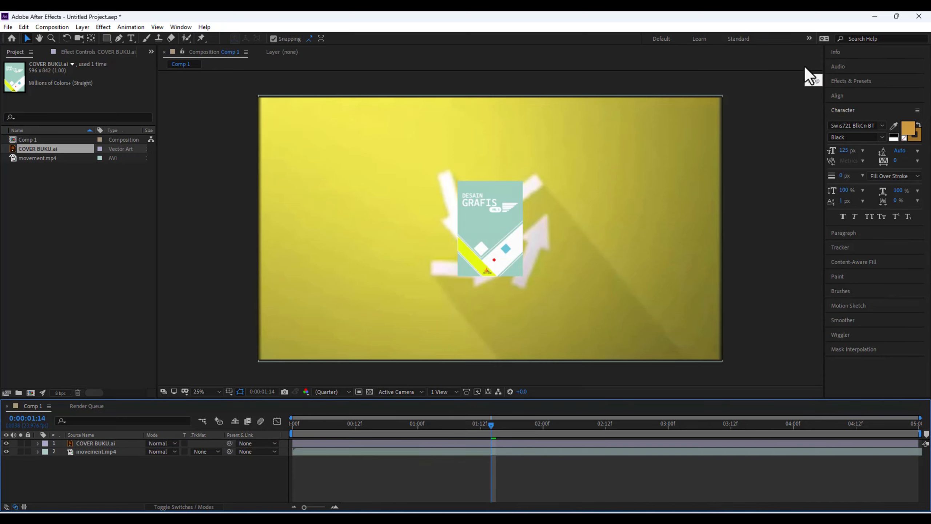
pyautogui.click(486, 206)
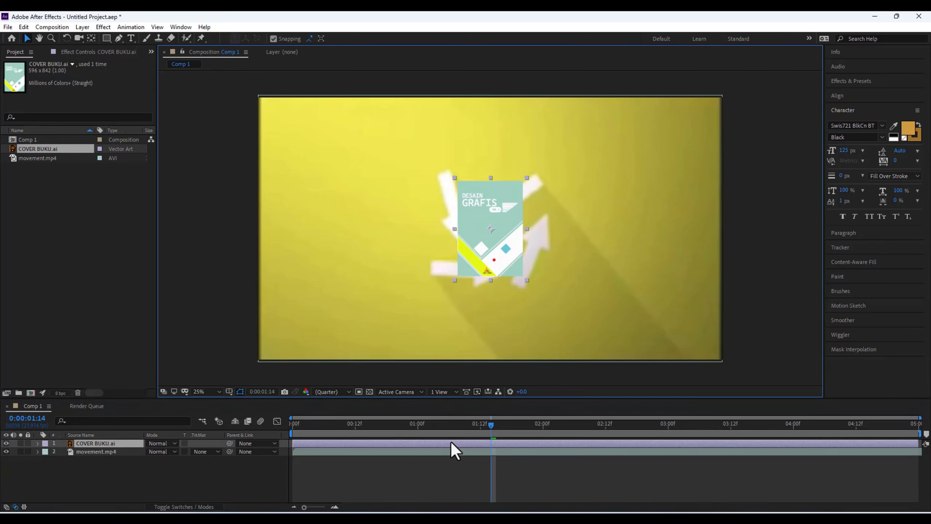
pyautogui.click(180, 27)
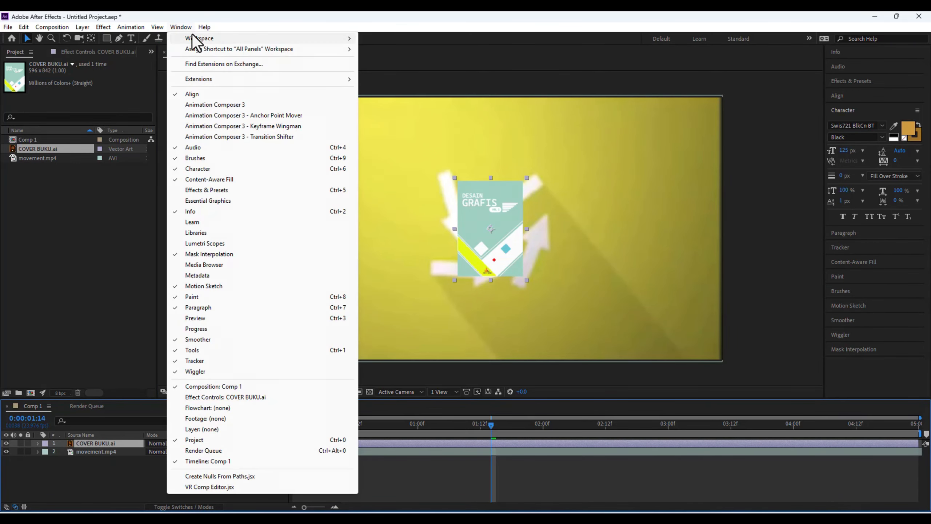
pyautogui.click(638, 262)
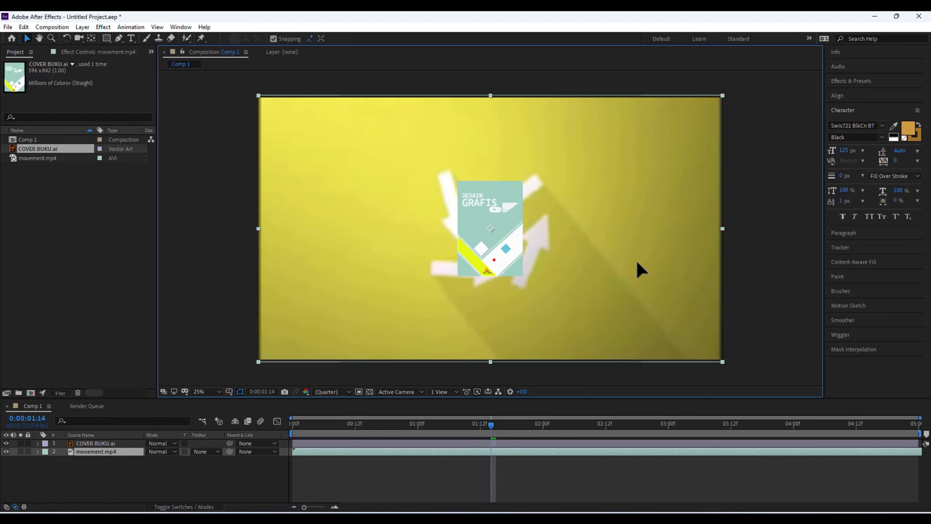